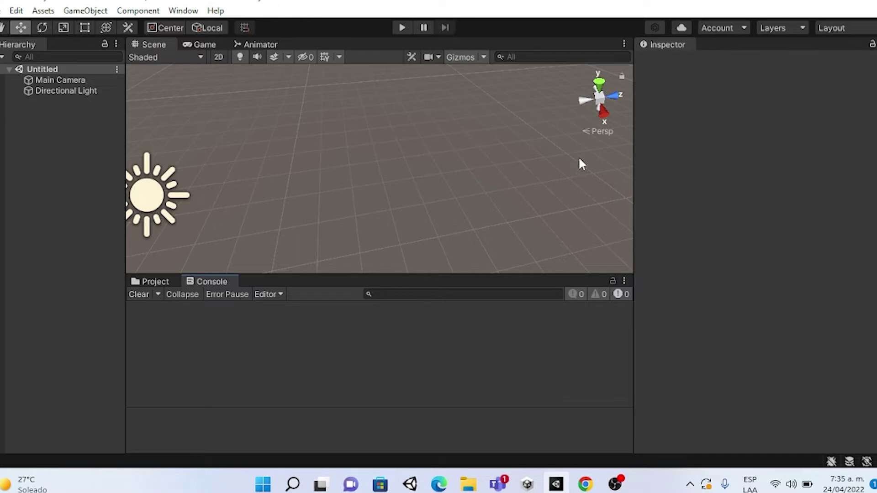
- With Main Camera selected, dock the Animation window beside the Console, then view the Transforms manual
click(54, 91)
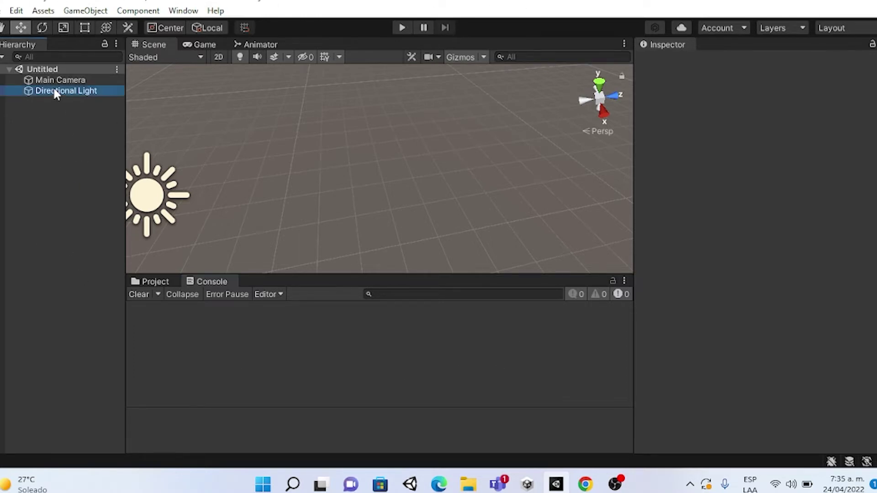
click(54, 81)
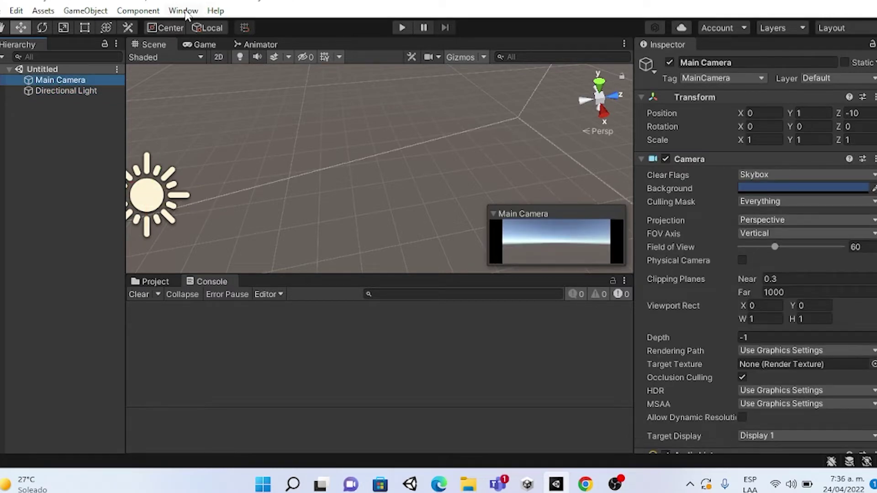
click(184, 12)
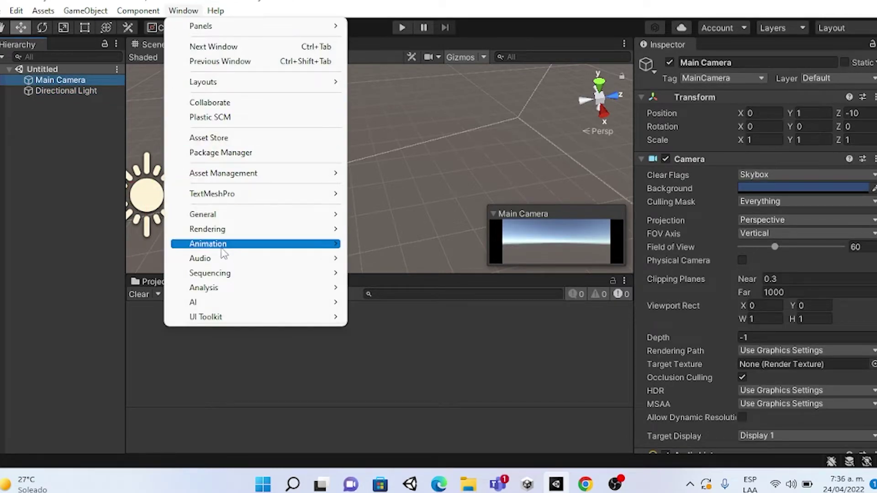
mouse_move(224, 246)
click(379, 243)
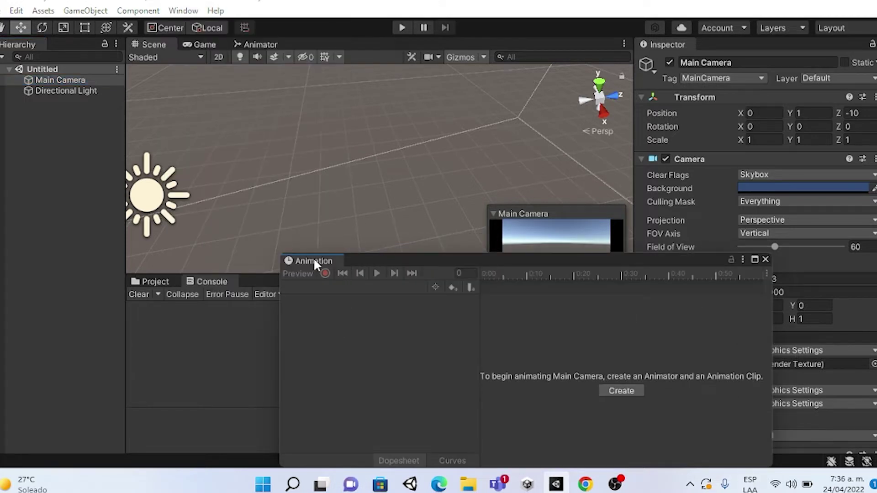
drag(314, 259, 256, 290)
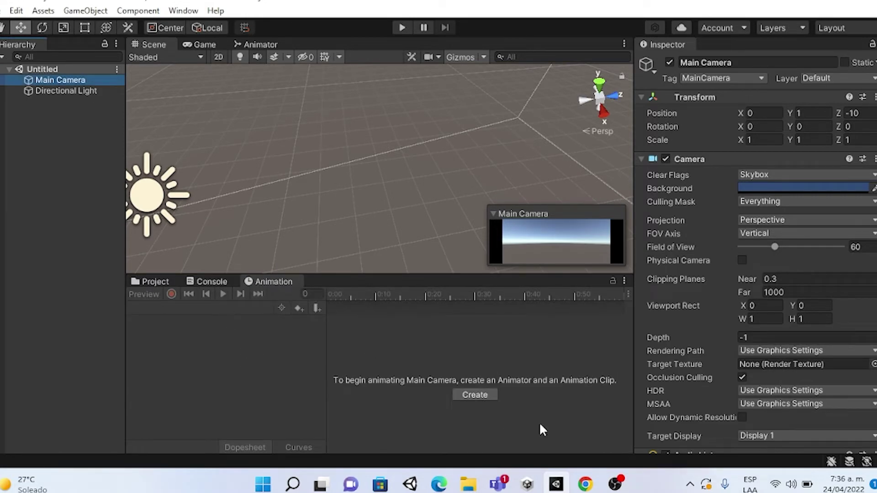
click(584, 483)
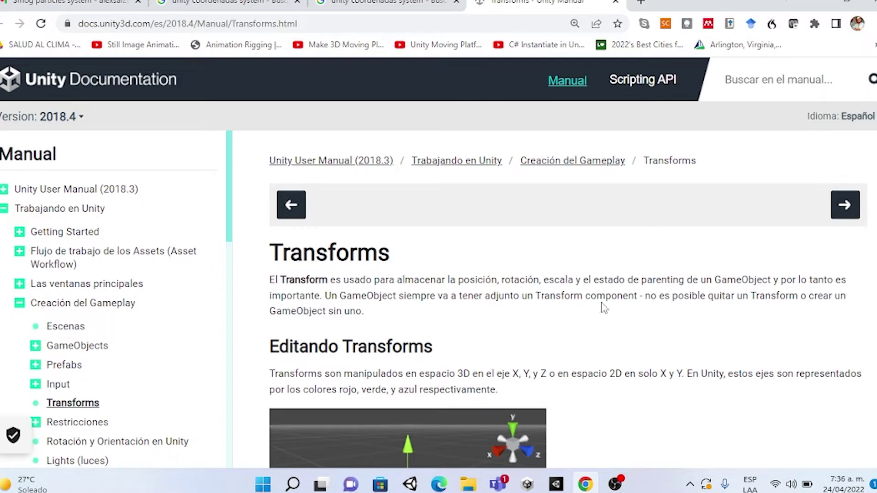
scroll(603, 308, down, 2)
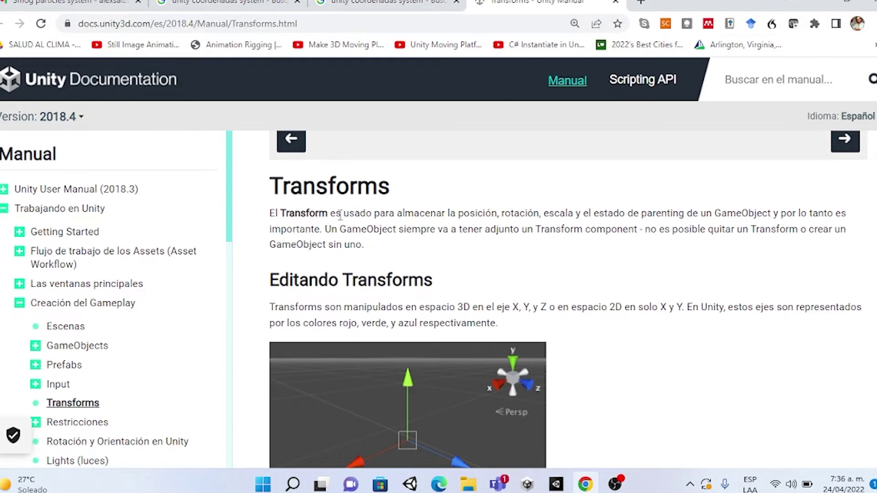
scroll(516, 222, down, 2)
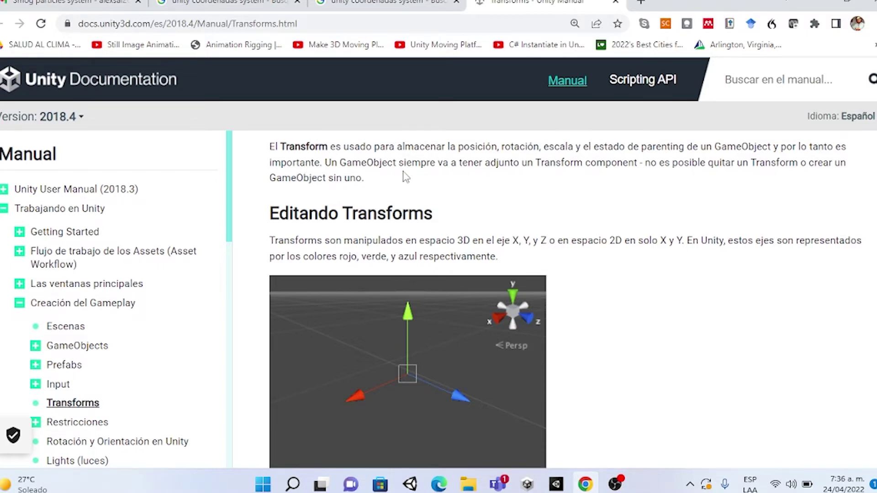
scroll(405, 177, down, 1)
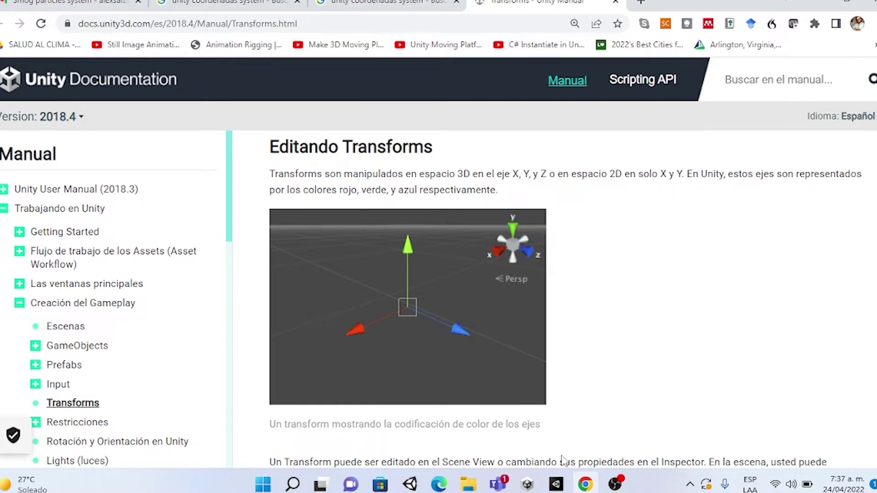
- Back in Unity, orbit the Scene view and add a 3D Cube from the Hierarchy
click(557, 484)
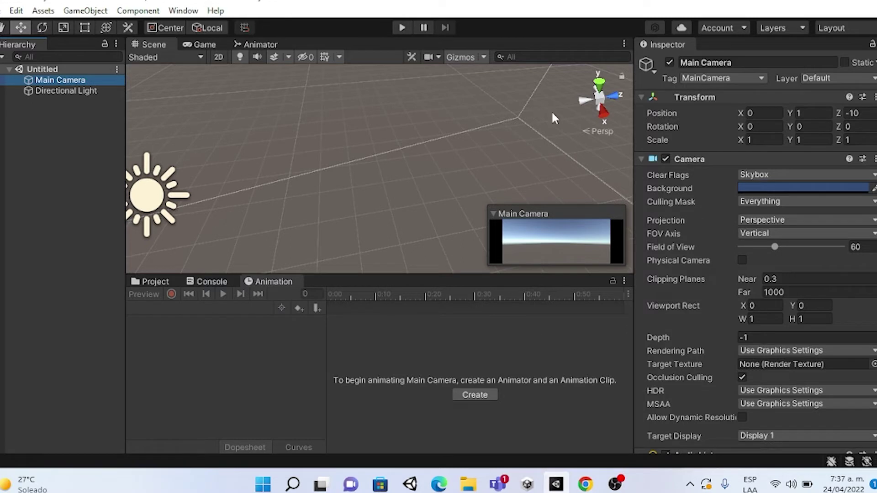
mouse_move(552, 110)
alt+mouse_down()
mouse_move(369, 128)
mouse_move(543, 147)
alt+mouse_up()
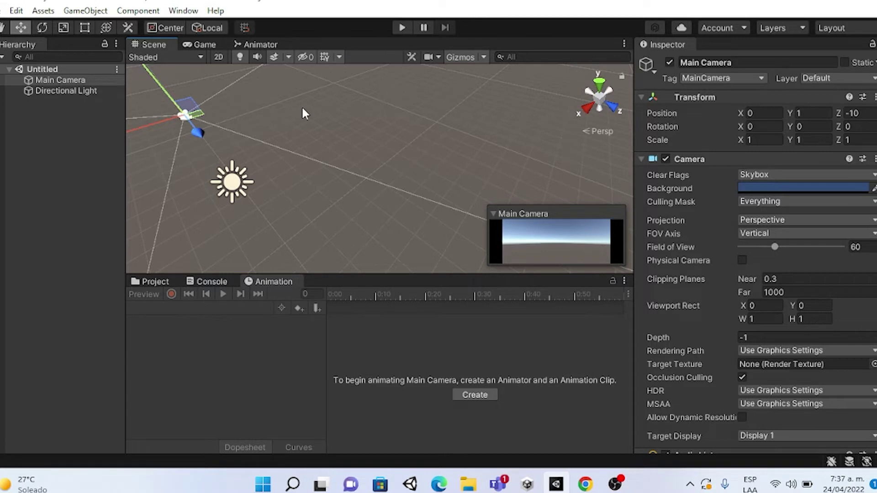
right_click(61, 113)
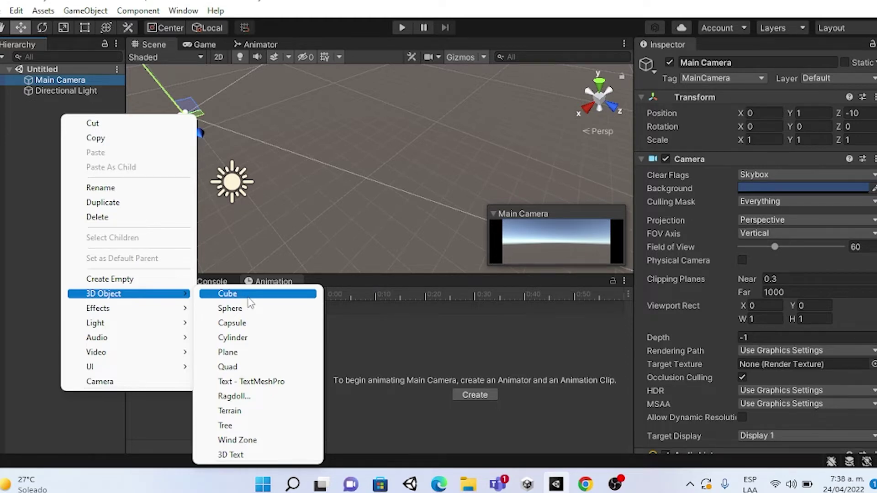
click(247, 297)
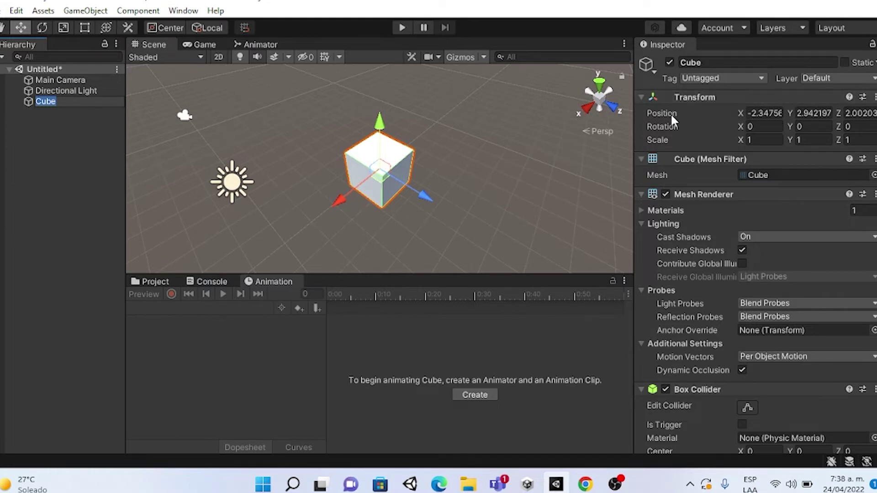
mouse_move(718, 117)
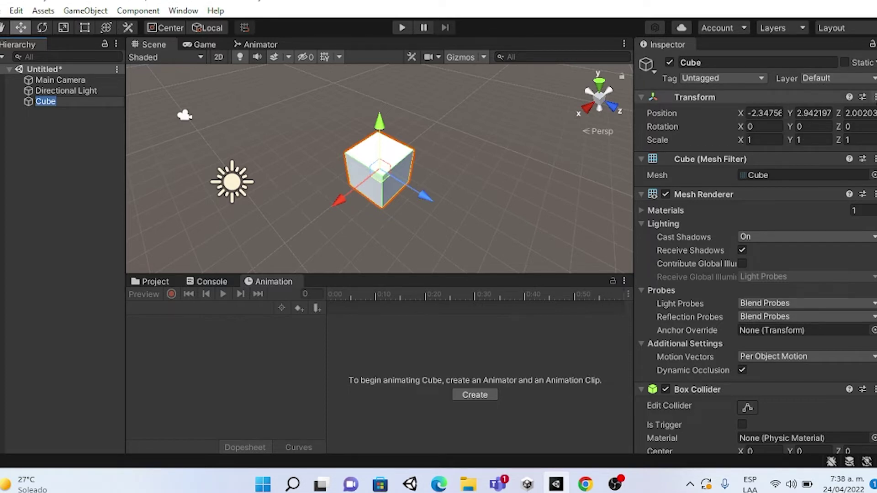
- Reset the Cube's Transform and orbit and pan the view to centre it
click(874, 97)
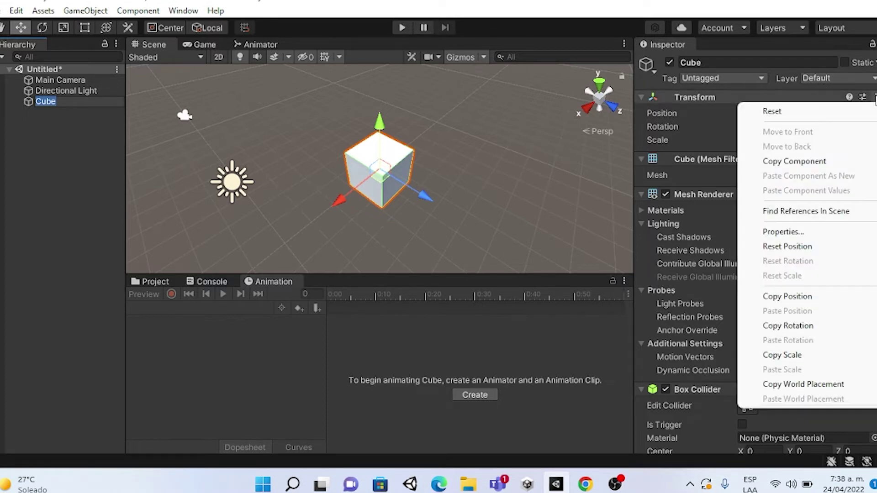
click(771, 115)
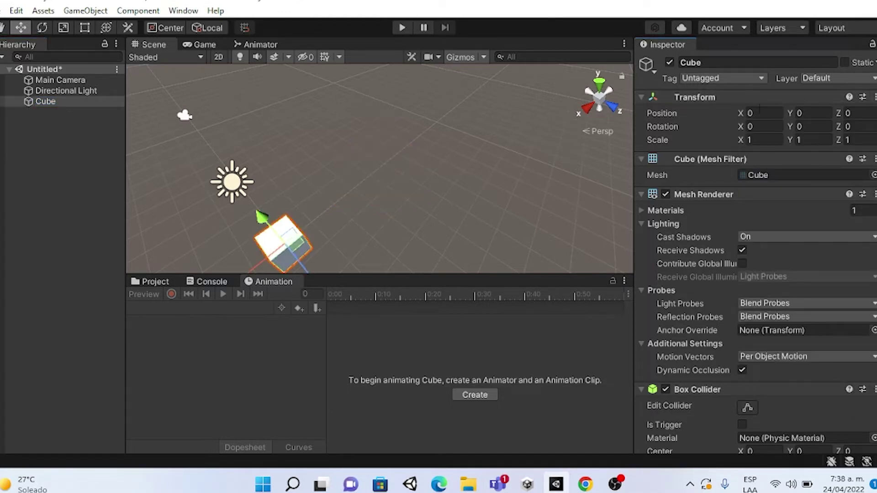
mouse_move(376, 134)
alt+mouse_down()
mouse_move(478, 229)
mouse_move(512, 233)
alt+mouse_up()
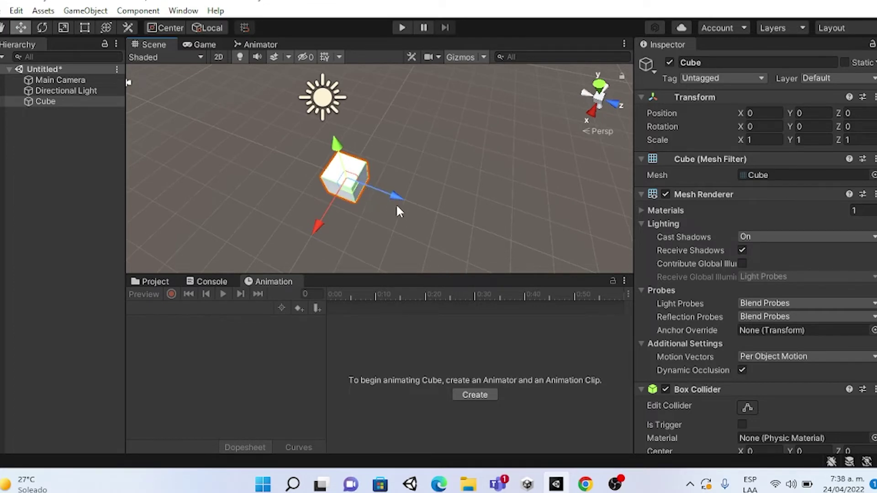
middle_drag(396, 204, 497, 235)
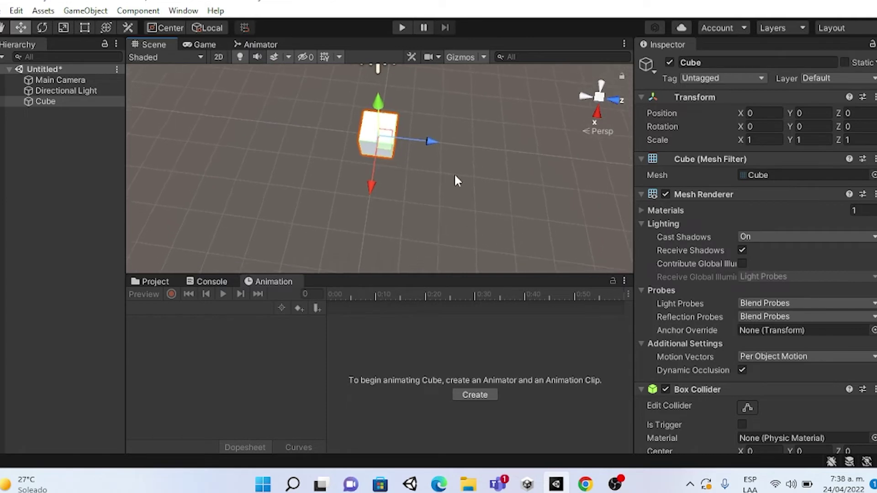
- Move the Cube along Z, then set Position Z to 1 and X to 2
drag(430, 142, 461, 154)
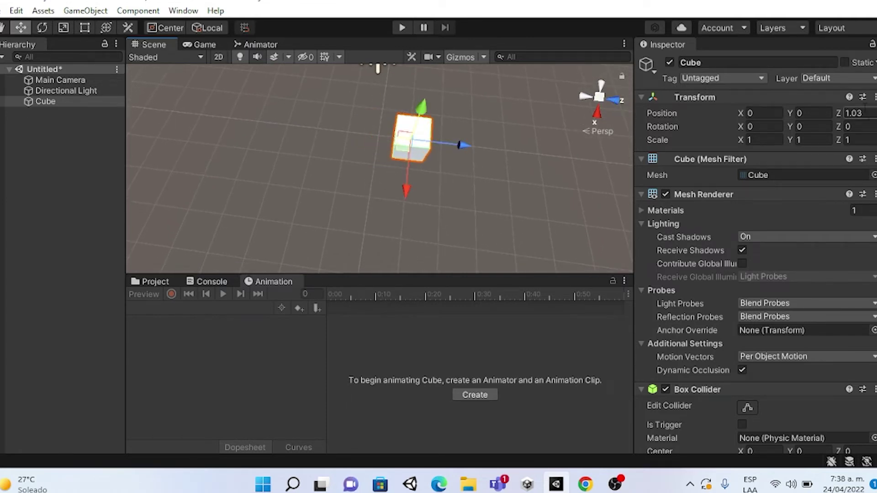
click(837, 113)
text(1)
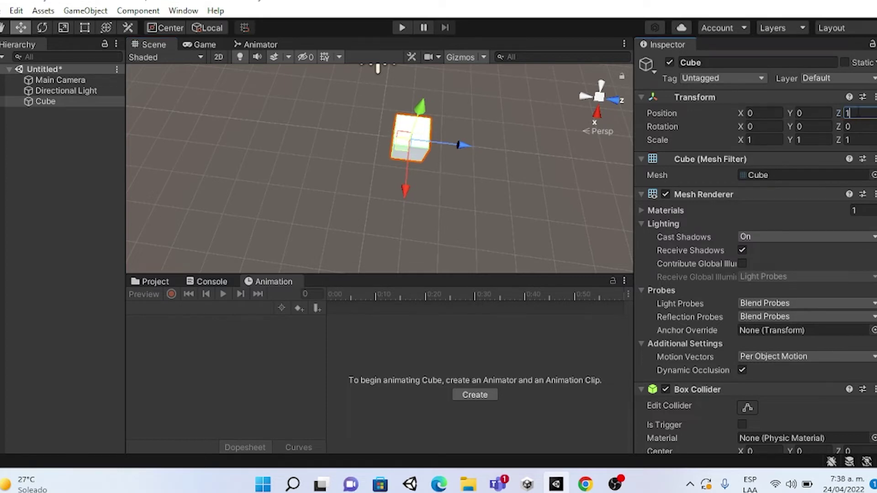
click(770, 113)
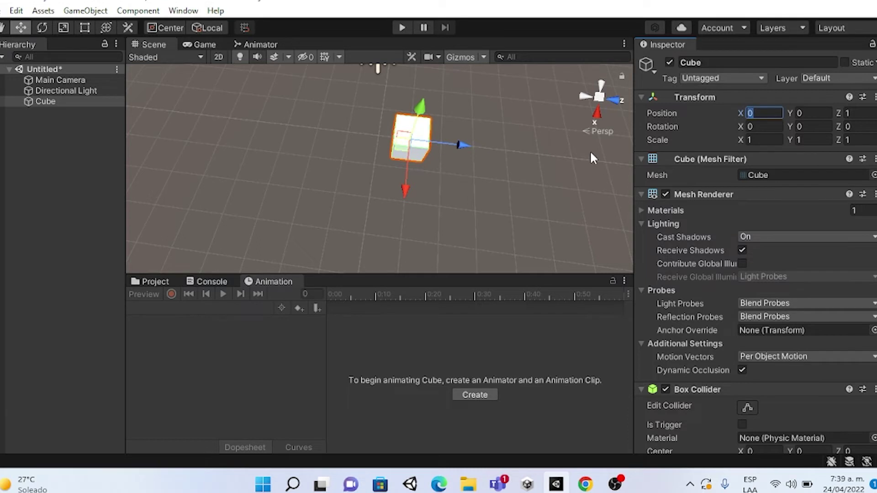
text(2)
mouse_move(470, 164)
alt+mouse_down()
mouse_move(592, 107)
mouse_move(570, 162)
mouse_move(551, 171)
alt+mouse_up()
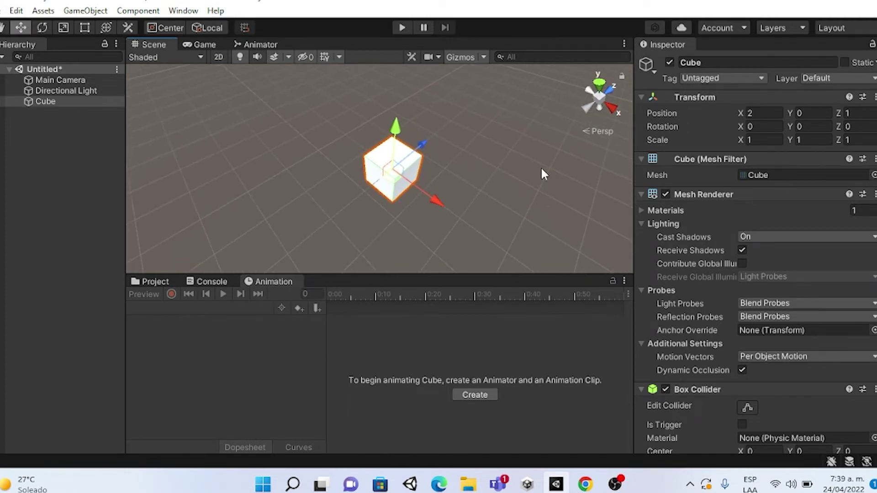
- Reset the Cube's Transform again to return it to the origin
click(874, 97)
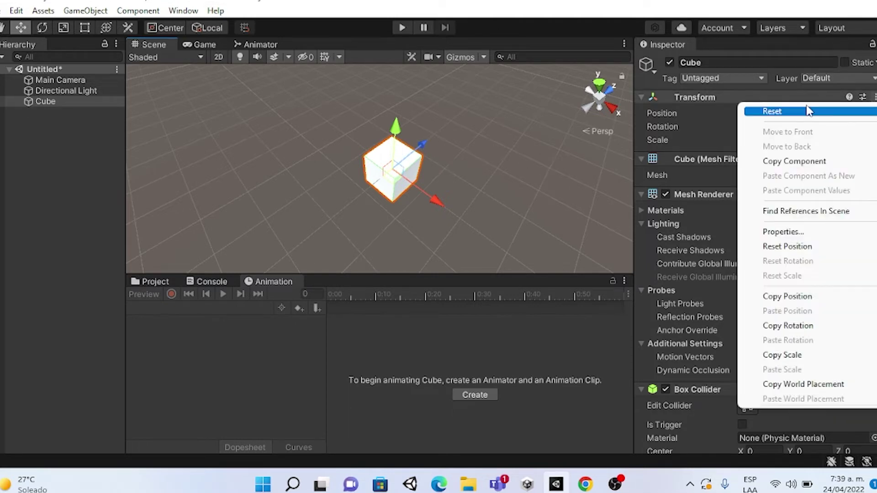
click(776, 111)
right_drag(388, 166, 400, 138)
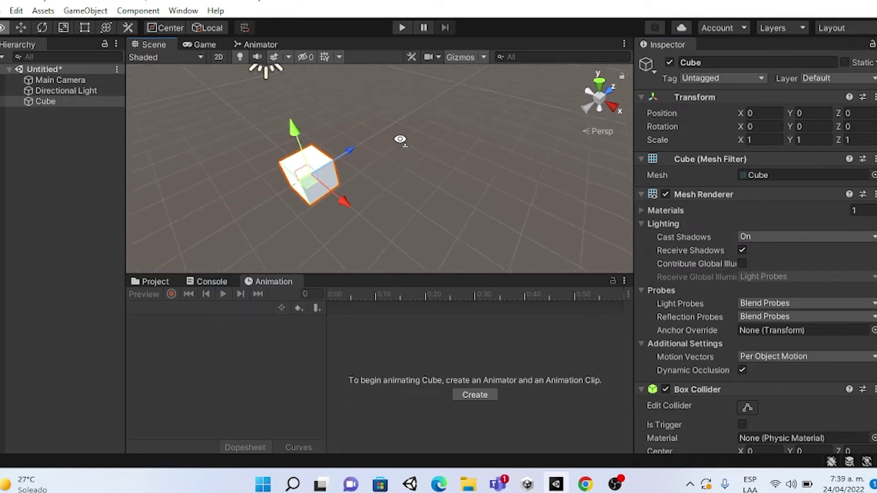
- Scroll the Transforms manual to the Translate, Rotate and Scale gizmo images, then return to Unity
click(590, 478)
scroll(709, 251, down, 3)
scroll(694, 247, down, 3)
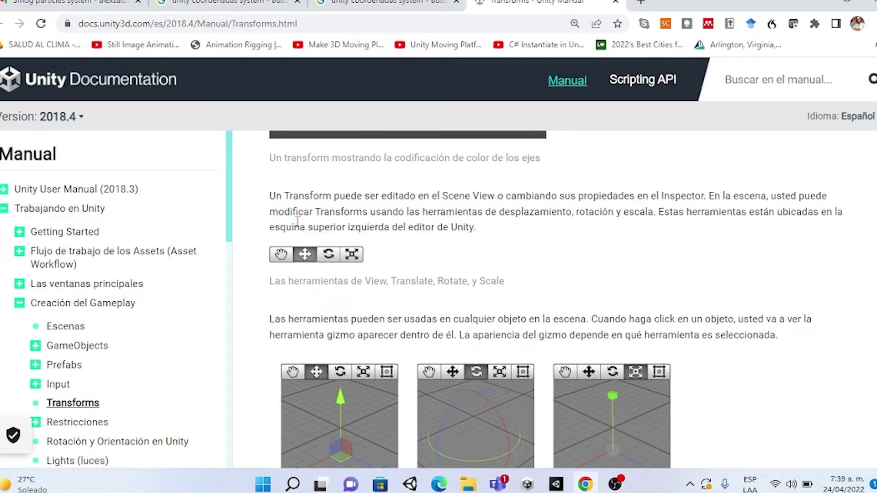
scroll(298, 221, down, 1)
scroll(297, 224, down, 2)
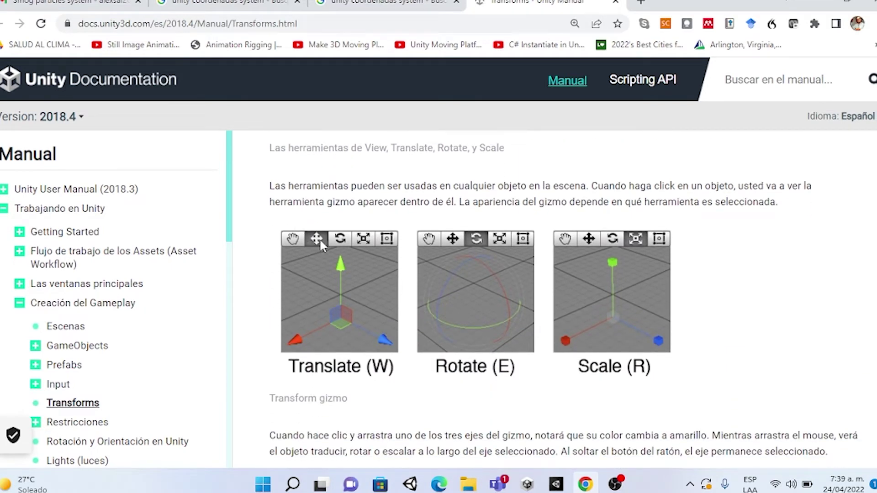
scroll(329, 255, down, 3)
scroll(336, 260, up, 1)
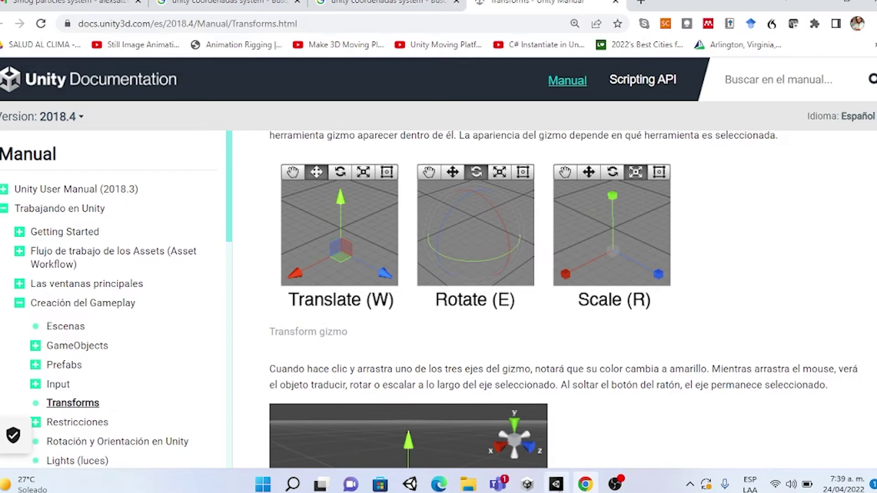
click(555, 483)
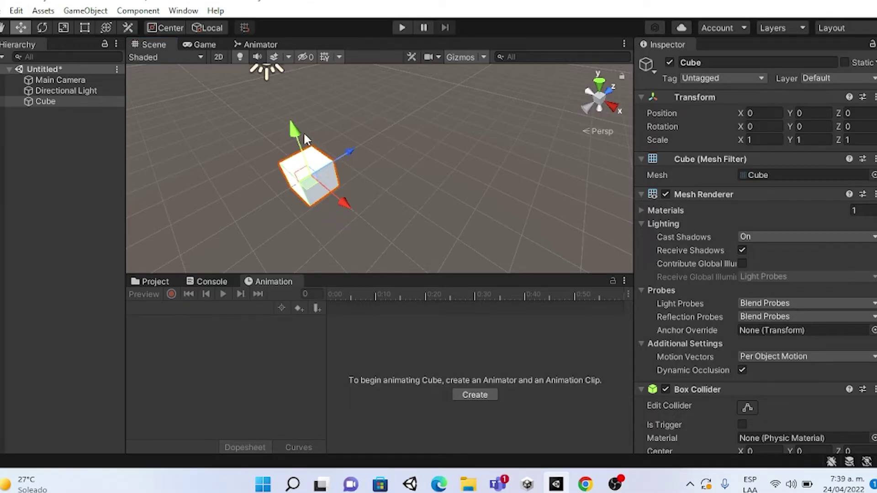
- Drag the Move gizmo to reposition the Cube to about -0.77, -0.21, 0.07
mouse_move(294, 132)
mouse_down()
mouse_move(275, 91)
mouse_move(295, 137)
mouse_up()
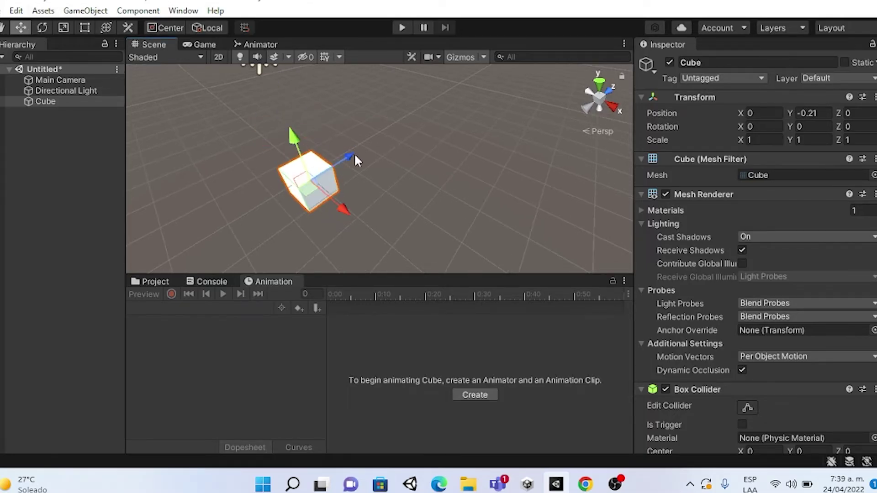
mouse_move(342, 153)
mouse_down()
mouse_move(395, 129)
mouse_move(354, 148)
mouse_up()
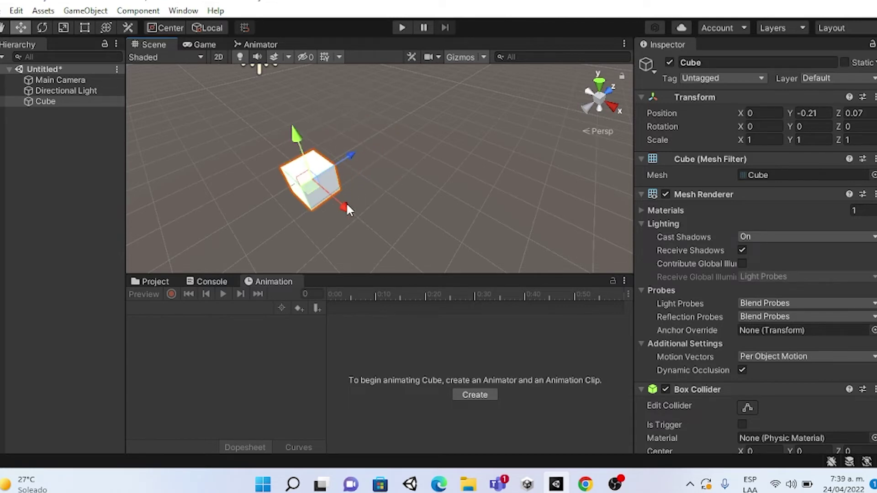
mouse_move(346, 202)
mouse_down()
mouse_move(373, 231)
mouse_move(140, 66)
mouse_up()
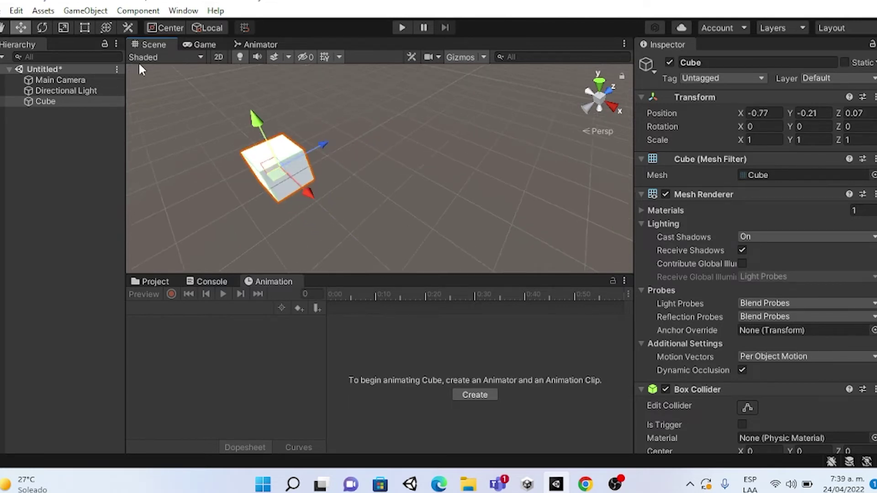
- Rotate the Cube around its Z and Y axes with the Rotate tool
click(45, 26)
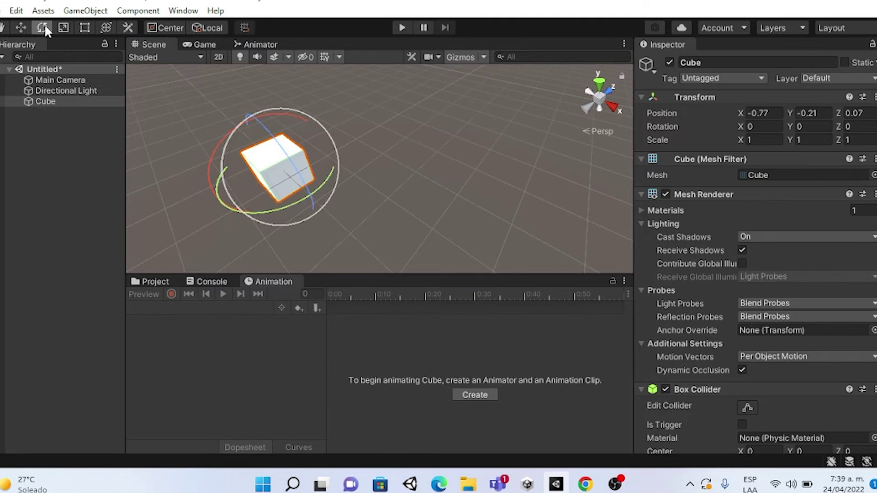
mouse_move(281, 152)
mouse_down()
mouse_move(258, 142)
mouse_move(235, 145)
mouse_up()
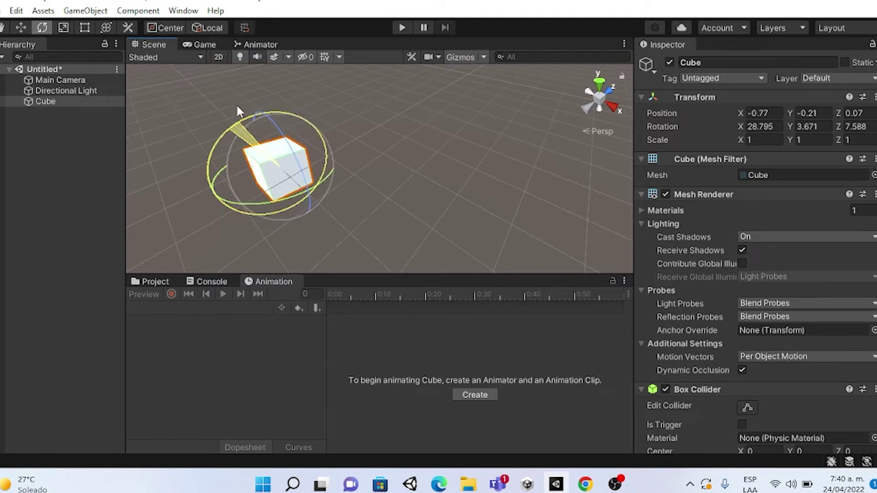
mouse_move(287, 202)
mouse_down()
mouse_move(322, 198)
mouse_move(249, 213)
mouse_up()
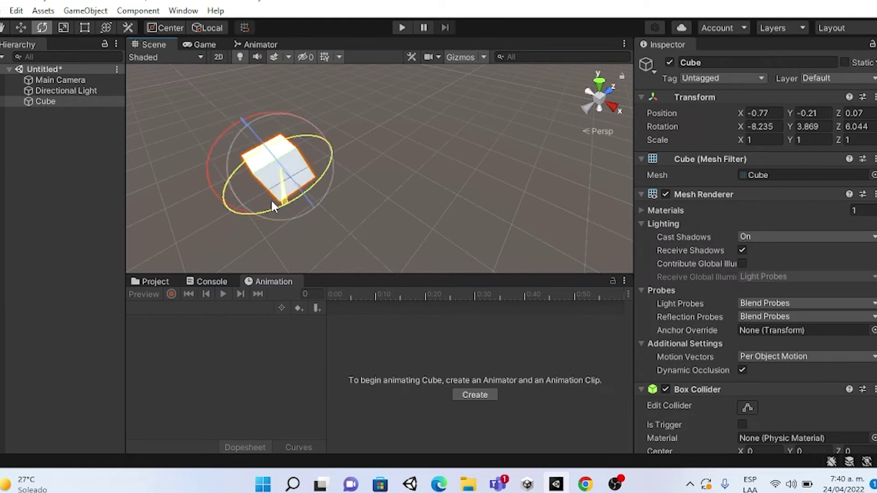
drag(248, 212, 245, 214)
- Stretch the Cube with the Scale tool to roughly 1.79, 1.44, 2.04
click(66, 27)
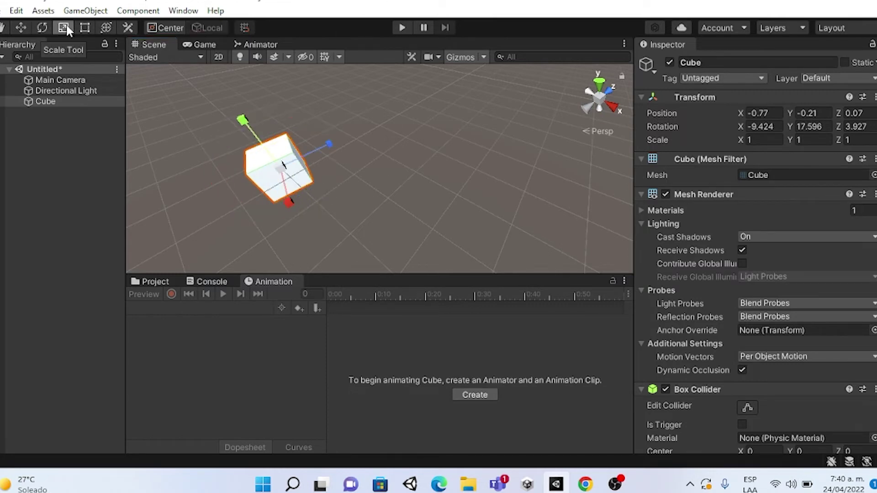
click(762, 139)
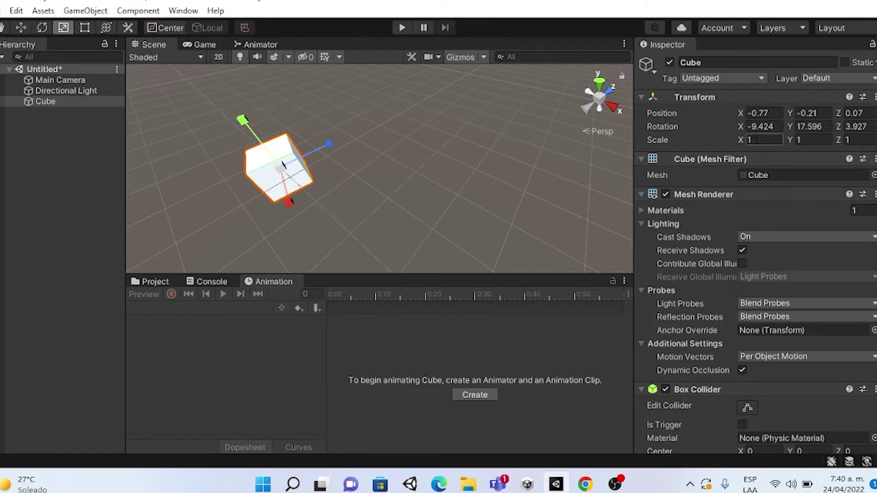
click(812, 140)
mouse_move(329, 145)
mouse_down()
mouse_move(384, 131)
mouse_move(387, 138)
mouse_up()
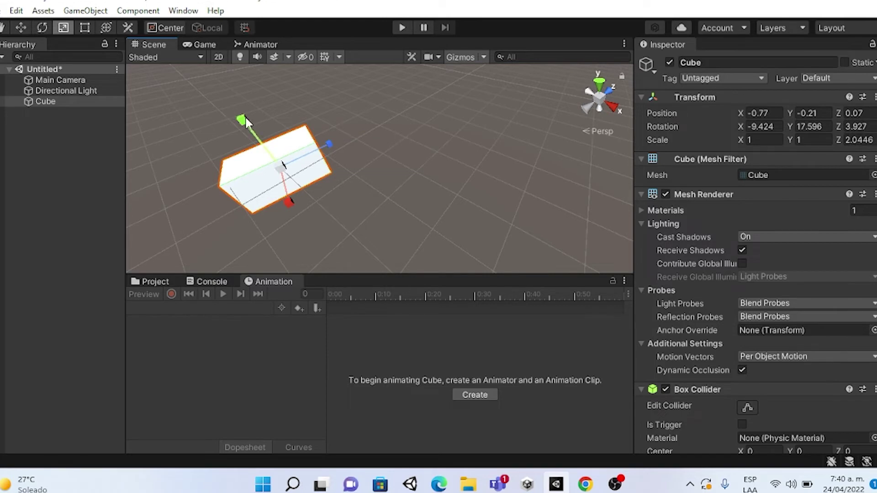
mouse_move(241, 125)
mouse_down()
mouse_move(289, 209)
mouse_move(287, 220)
mouse_up()
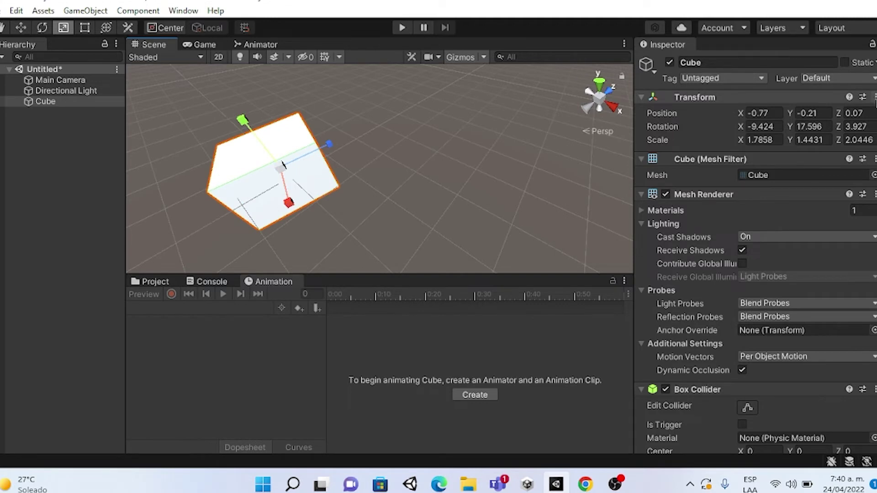
- Reset the Cube's Transform to position 0, rotation 0, scale 1, and select the Move tool
click(874, 97)
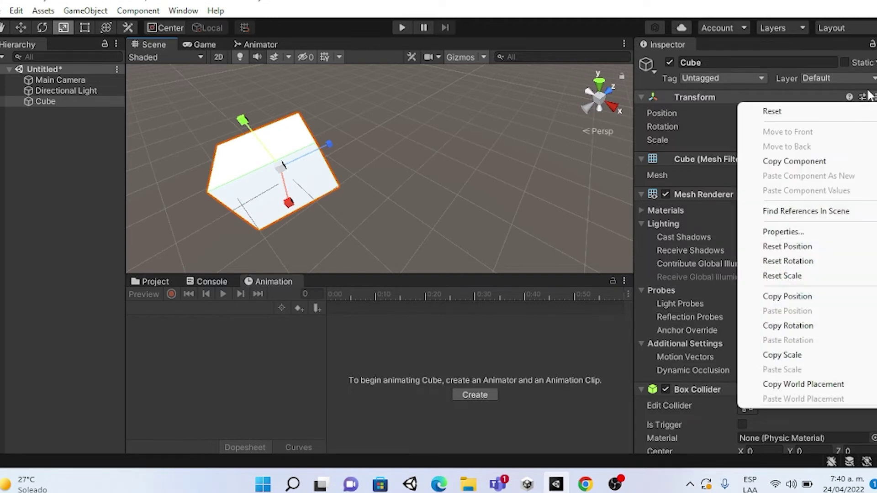
click(828, 111)
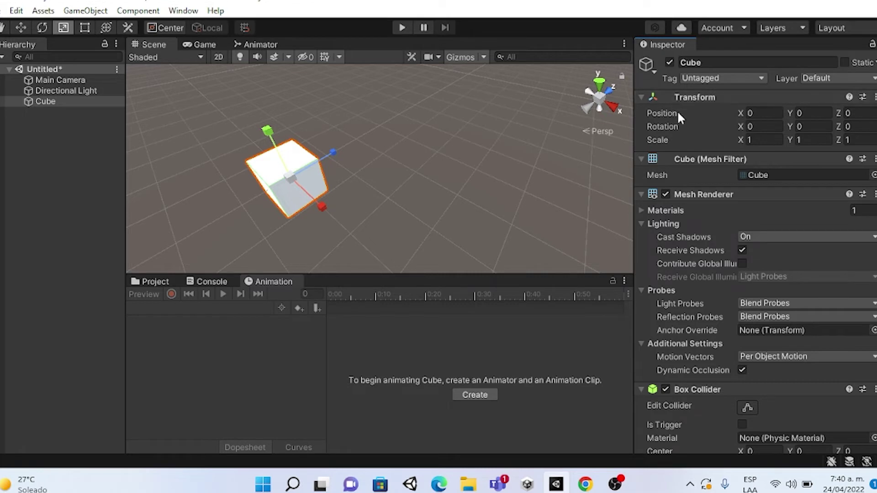
mouse_move(679, 117)
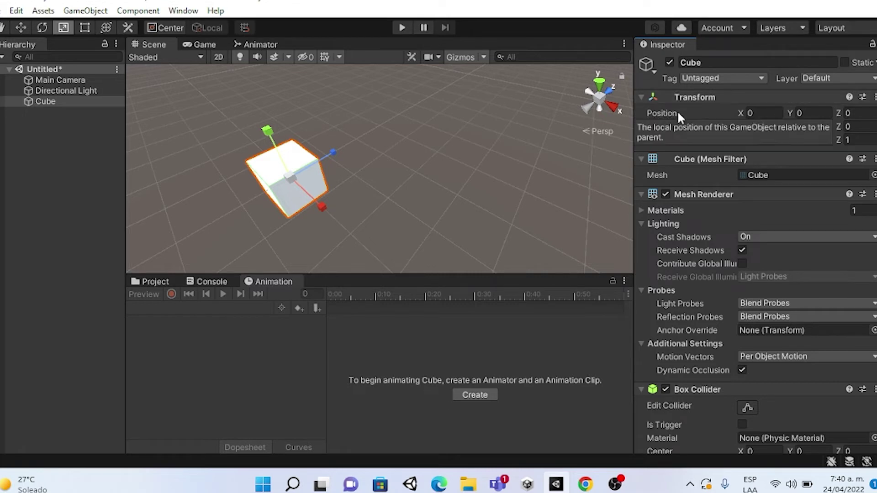
click(22, 26)
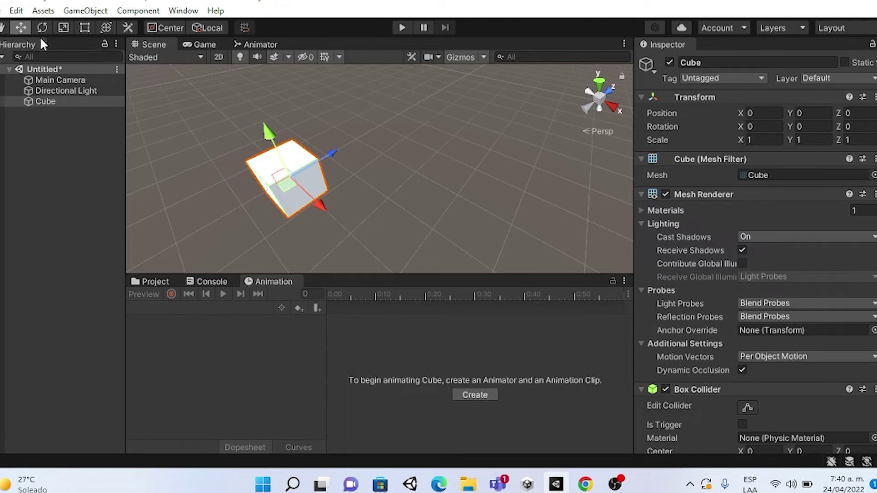
- Start a new animation clip for the Cube and create an Animations folder under Assets
click(53, 104)
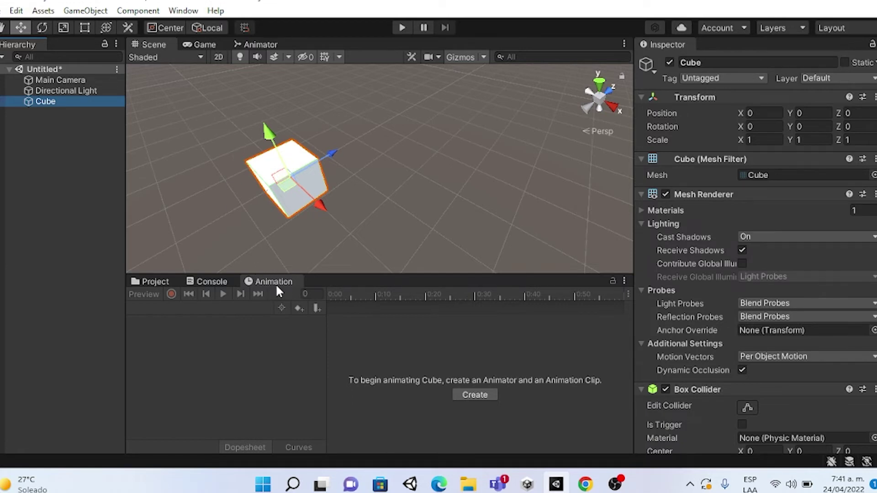
click(477, 395)
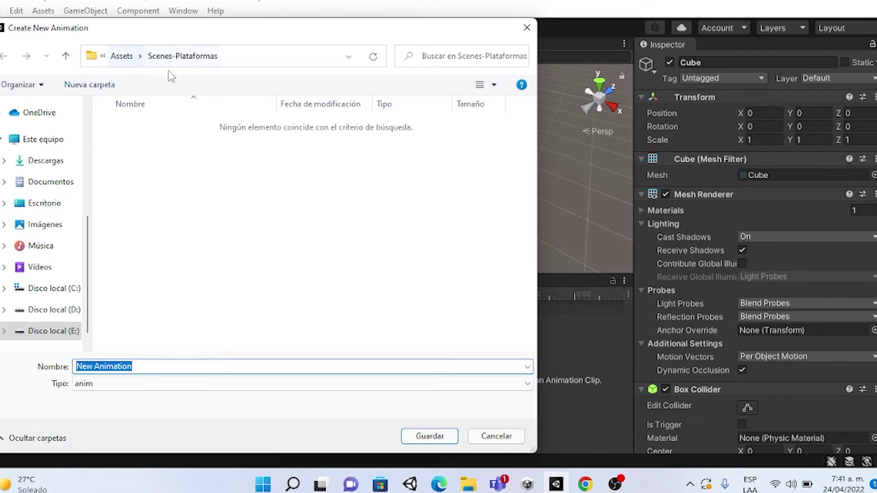
click(129, 58)
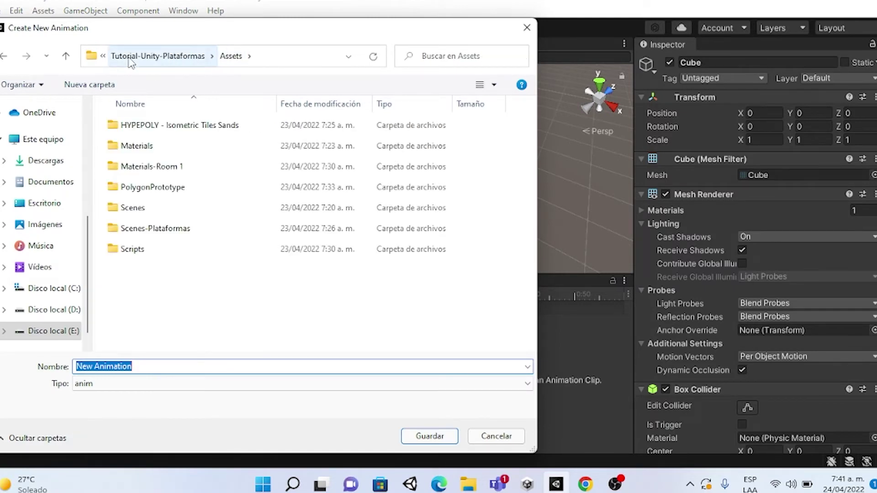
click(111, 89)
text(A)
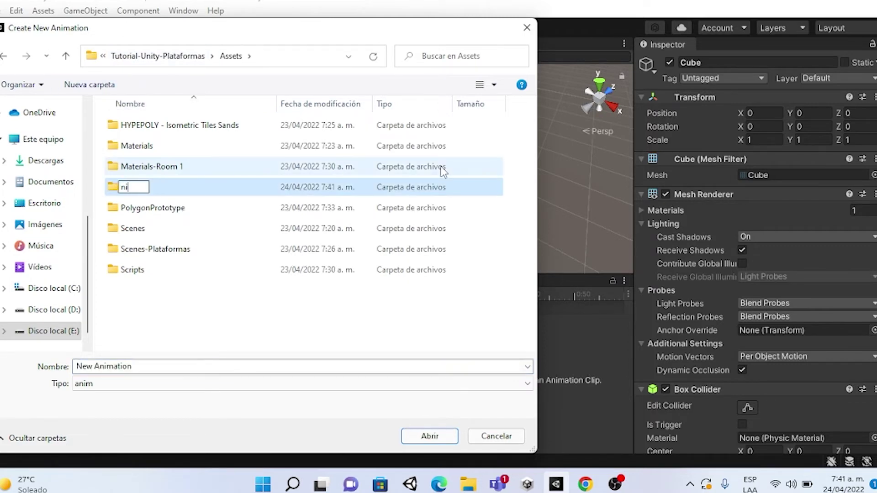
text(nimations)
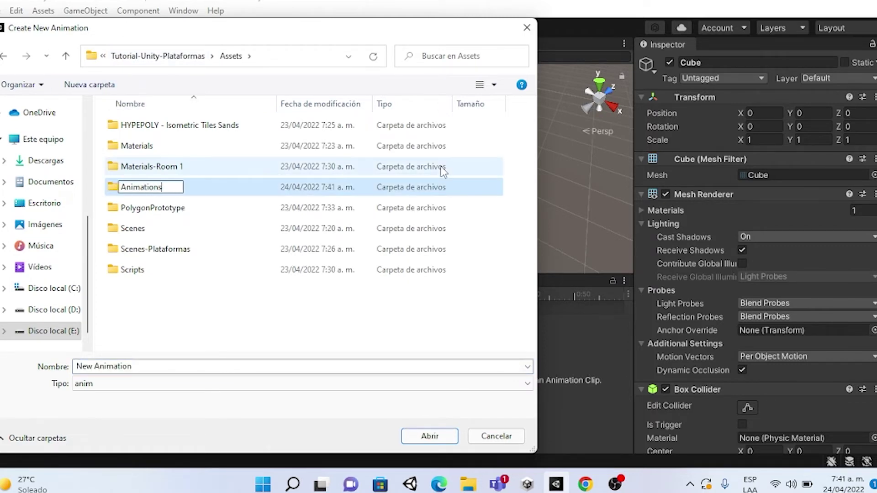
key(Return)
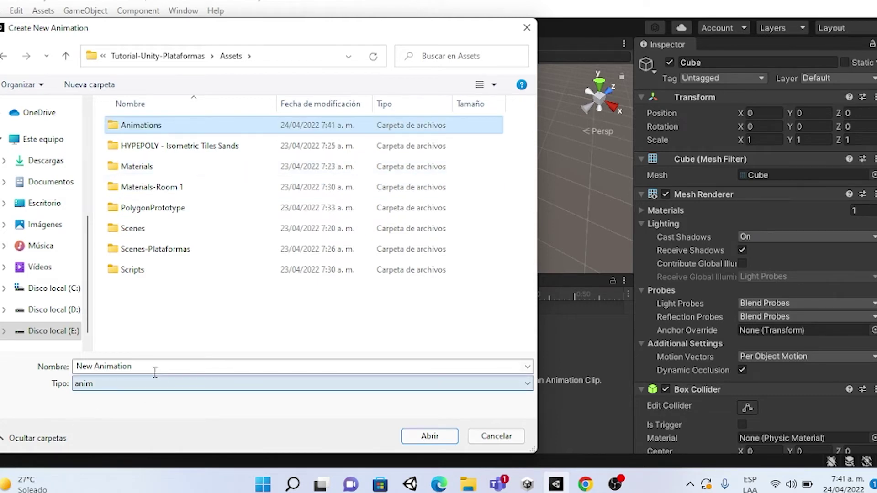
- Name the clip 'Cube' and save it in the Animations folder
click(155, 366)
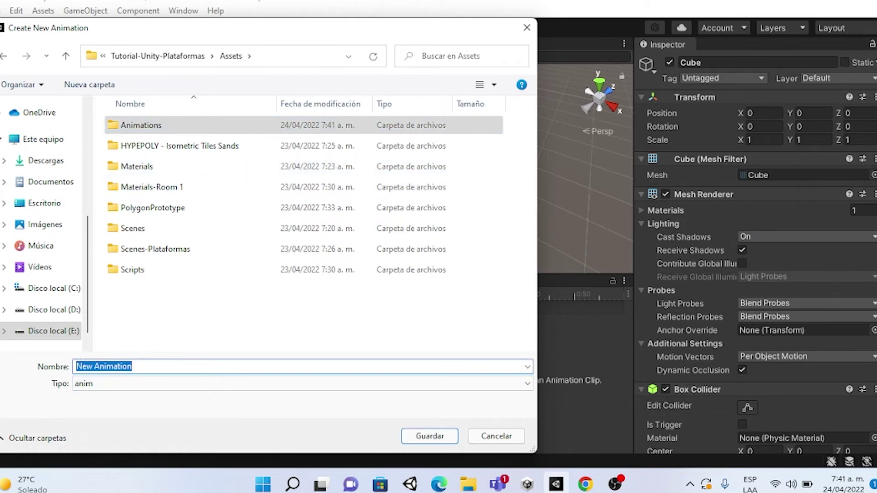
text(Cume)
key(BackSpace)
key(BackSpace)
text(be)
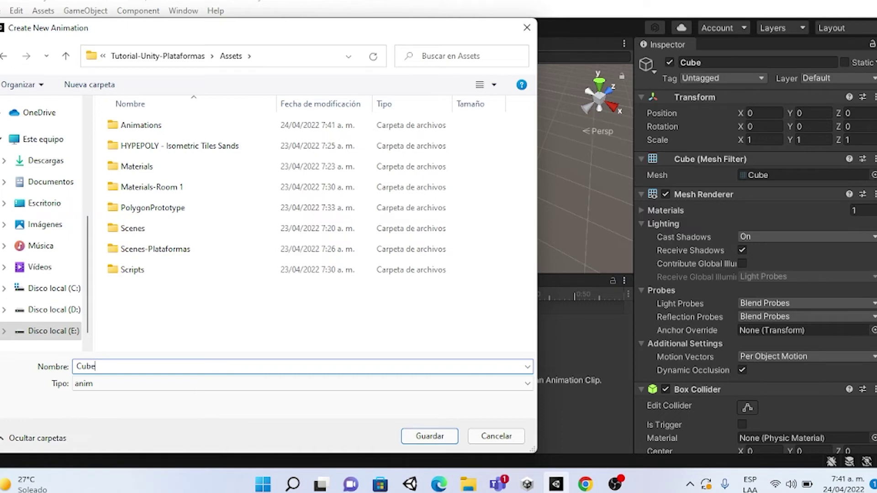
key(Return)
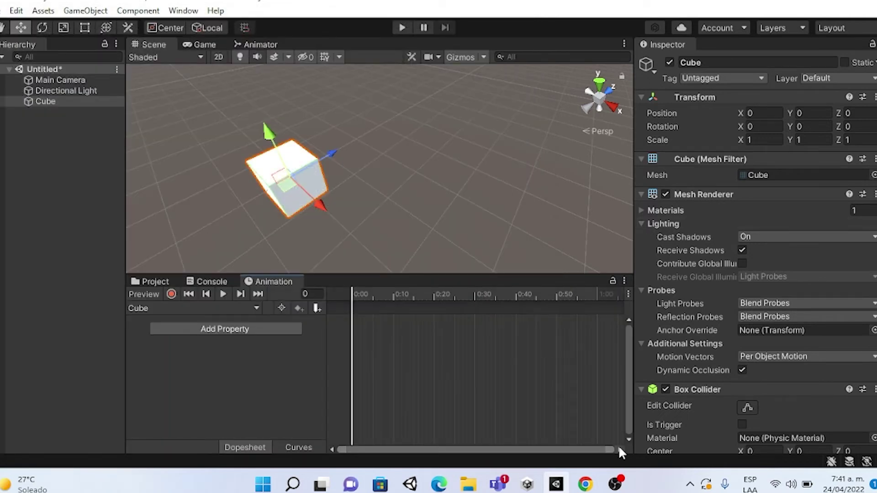
- Add the Transform Position property to the Cube clip, creating keys at 0:00 and 1:00
drag(620, 451, 515, 452)
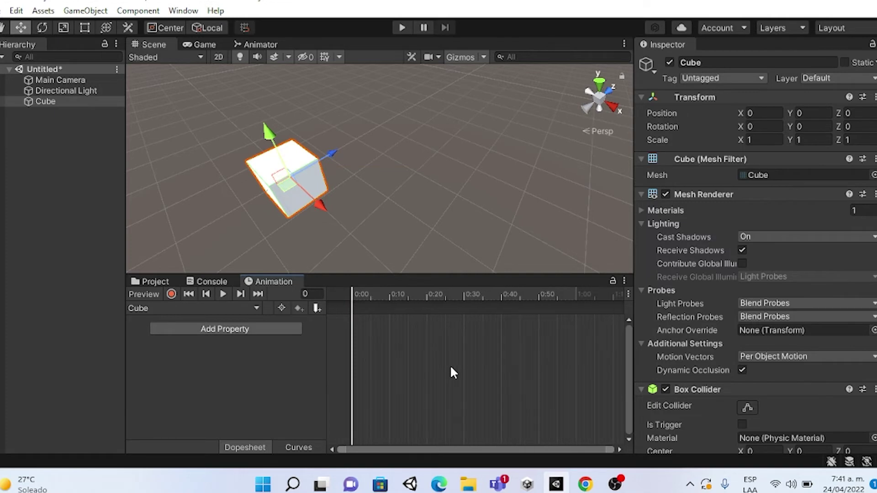
scroll(450, 372, up, 2)
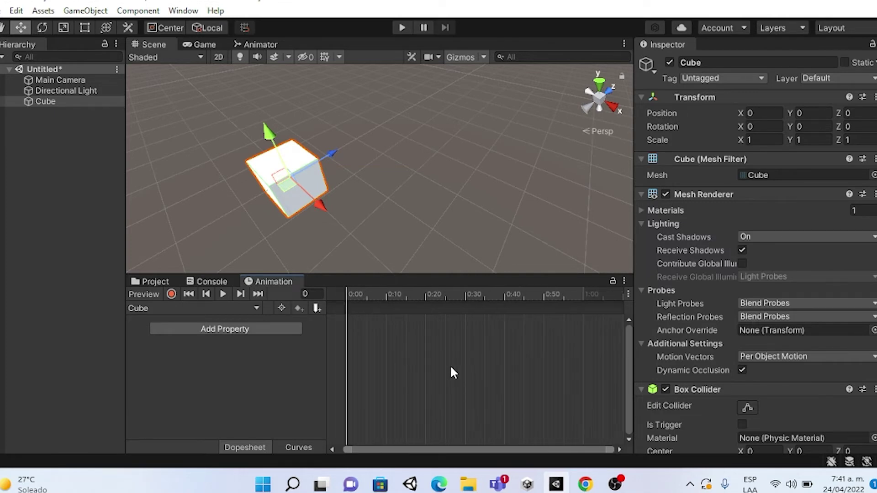
scroll(451, 369, down, 1)
scroll(451, 369, down, 1)
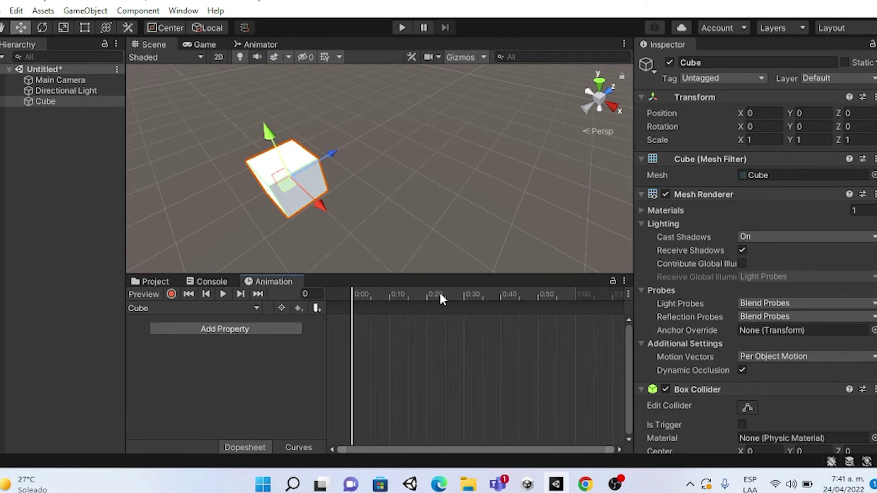
click(271, 329)
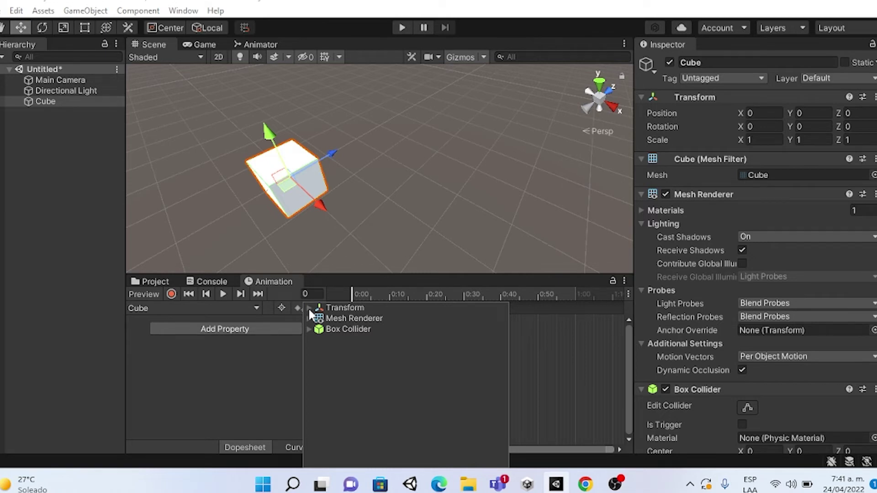
click(309, 308)
click(347, 320)
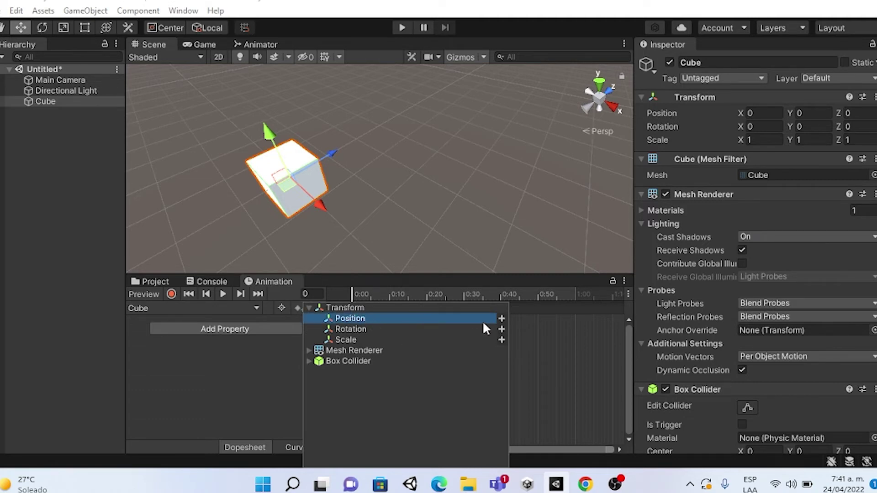
click(502, 318)
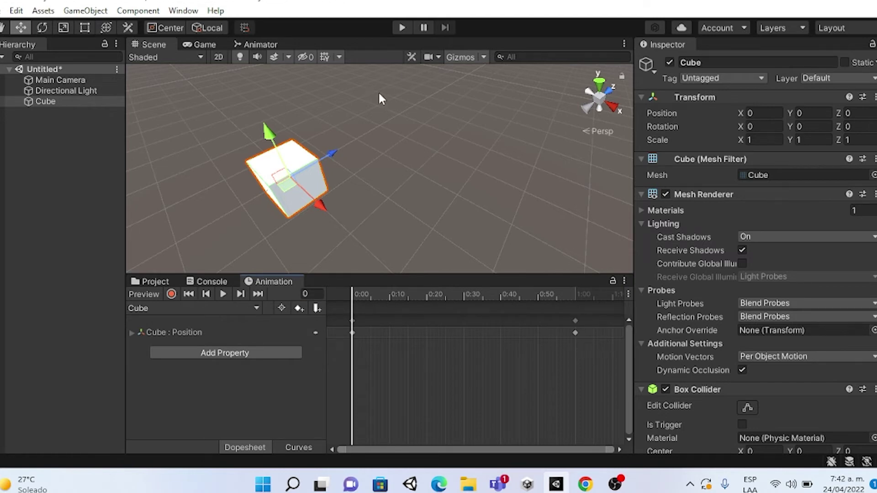
- Turn on keyframe recording and delete the Position keyframe at 1:00
click(171, 294)
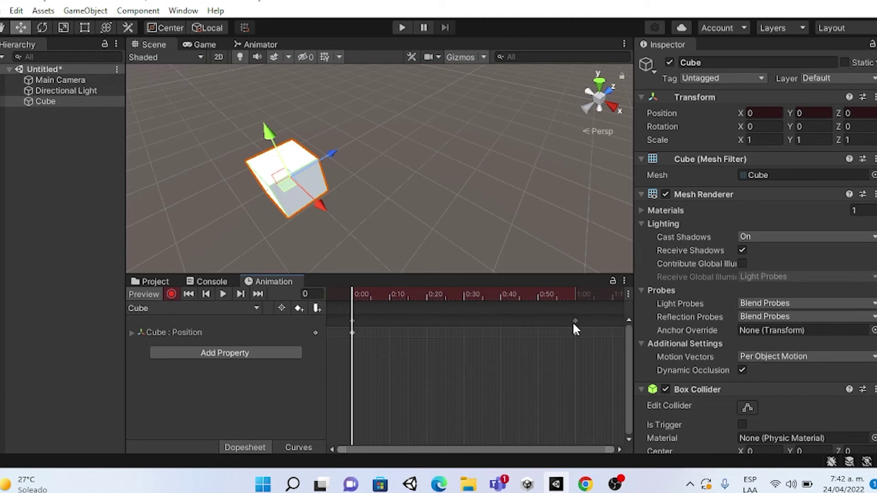
drag(574, 322, 578, 326)
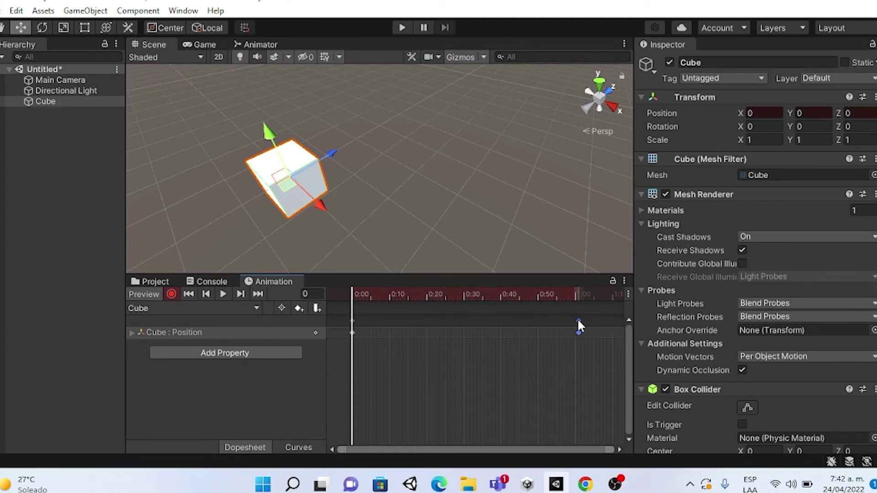
right_click(578, 326)
click(609, 181)
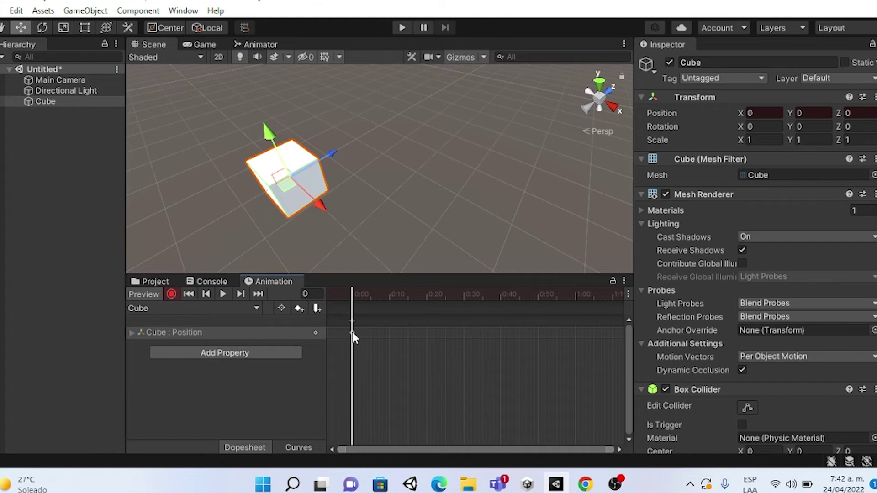
- Re-add Position keyframes at 1:00, preview playback, and park the playhead at 1:00
drag(352, 294, 575, 310)
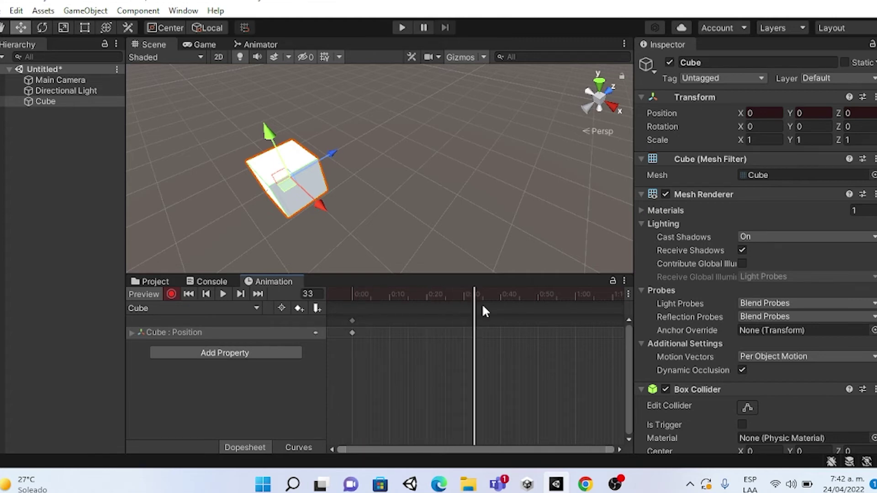
right_click(575, 321)
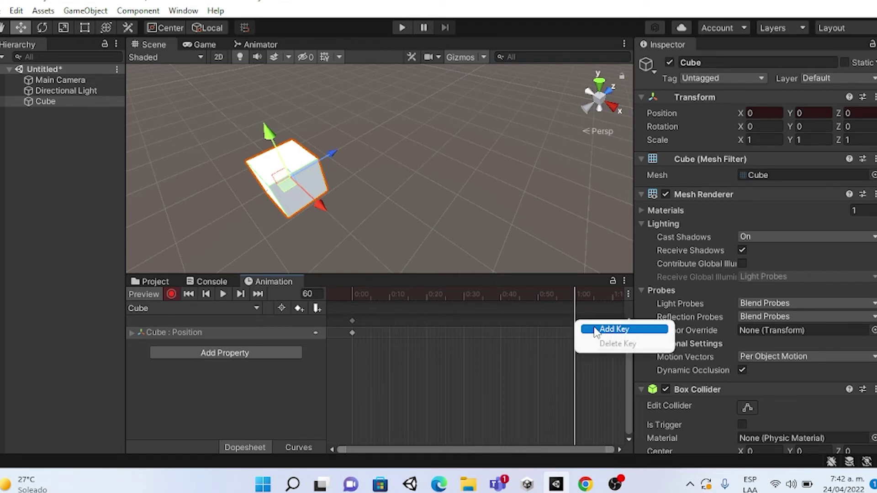
click(593, 329)
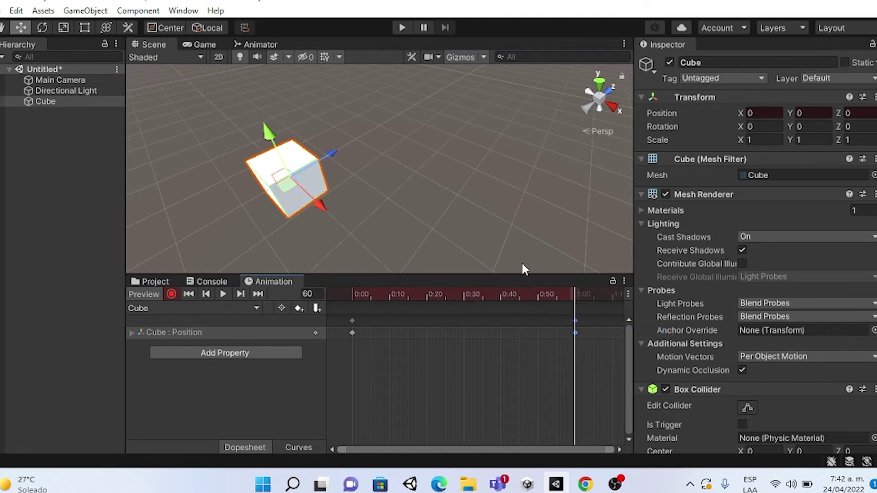
click(222, 295)
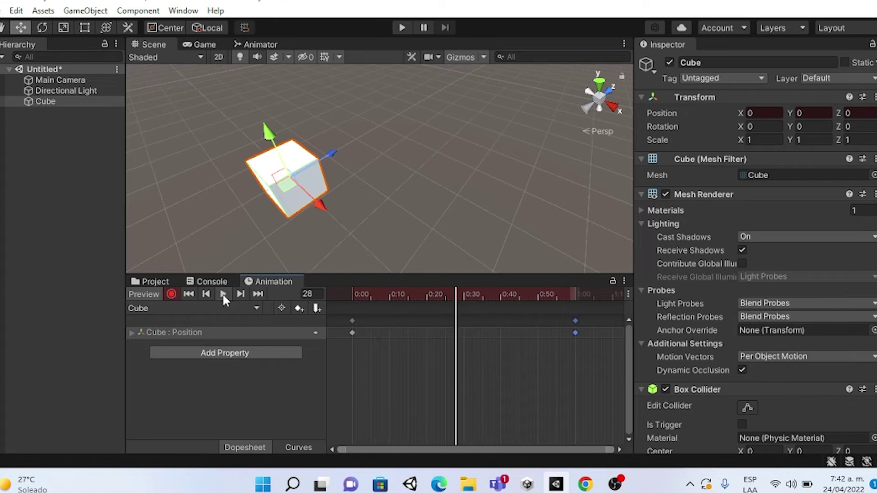
drag(455, 288, 576, 291)
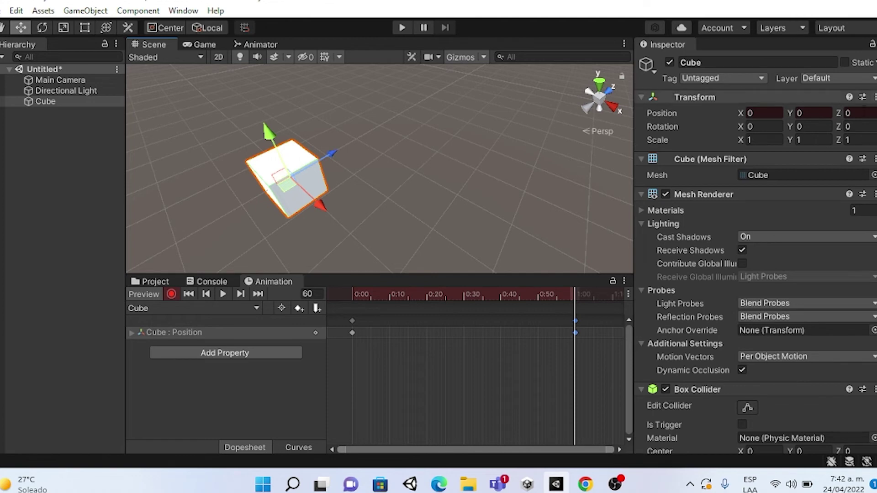
- Key Position Z to 5 at 1:00, preview the motion, then move the playhead to 2:00
click(850, 113)
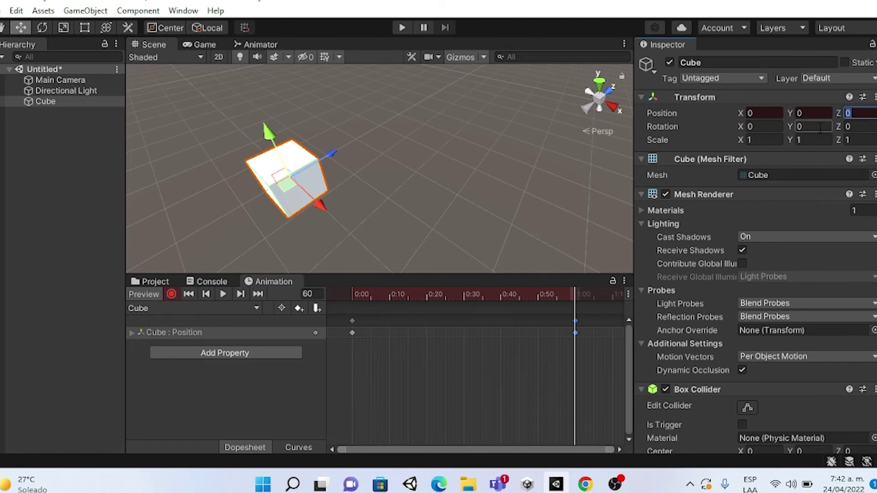
text(5)
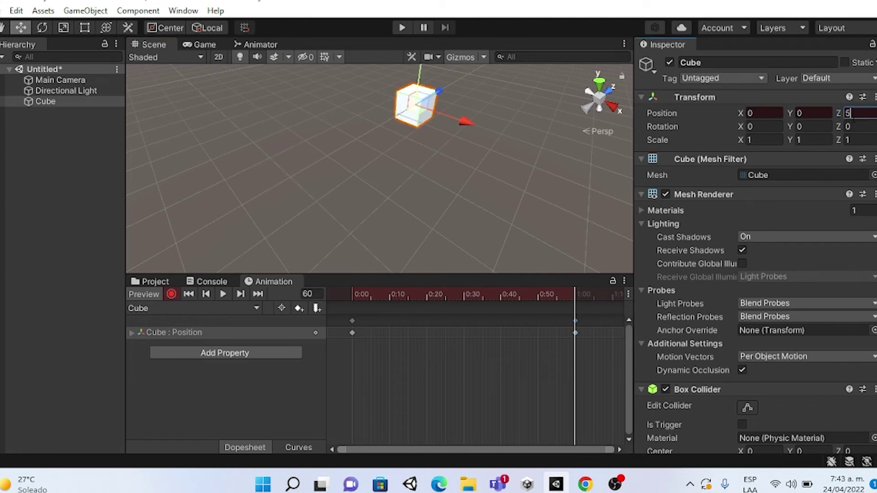
click(220, 295)
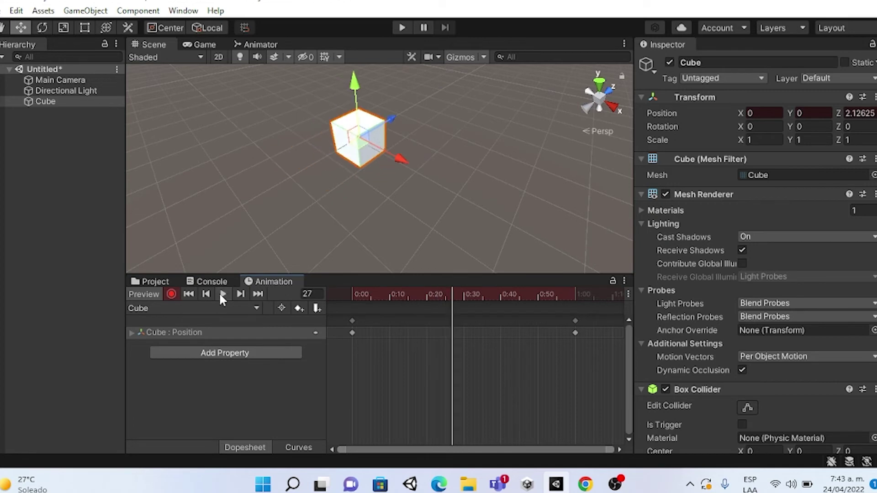
drag(615, 451, 588, 448)
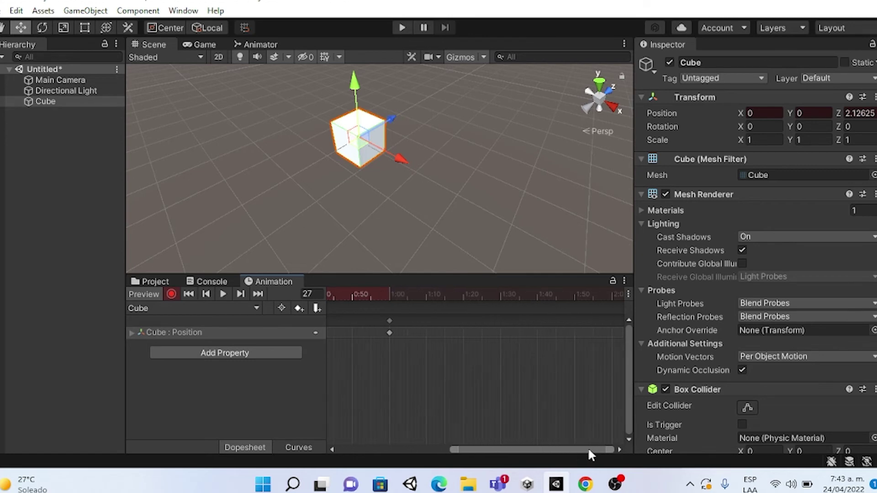
click(612, 301)
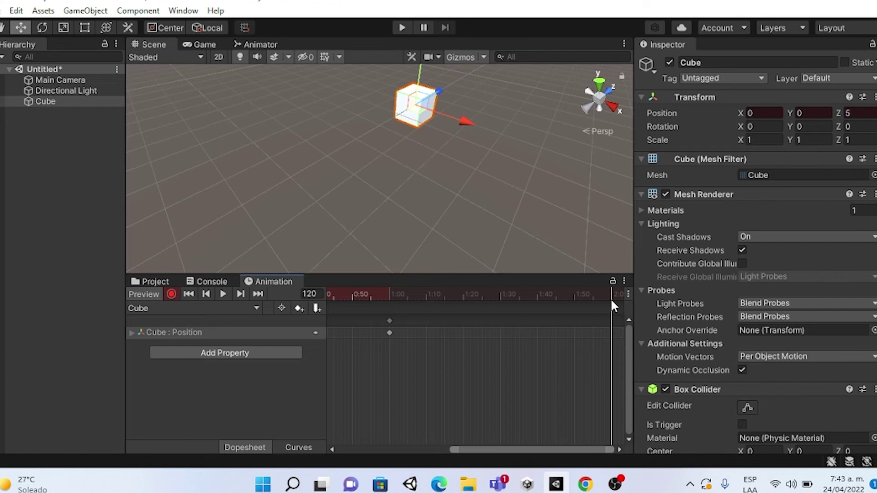
- Add a keyframe at 2:00 and set the cube's Position Z to 0
right_click(613, 326)
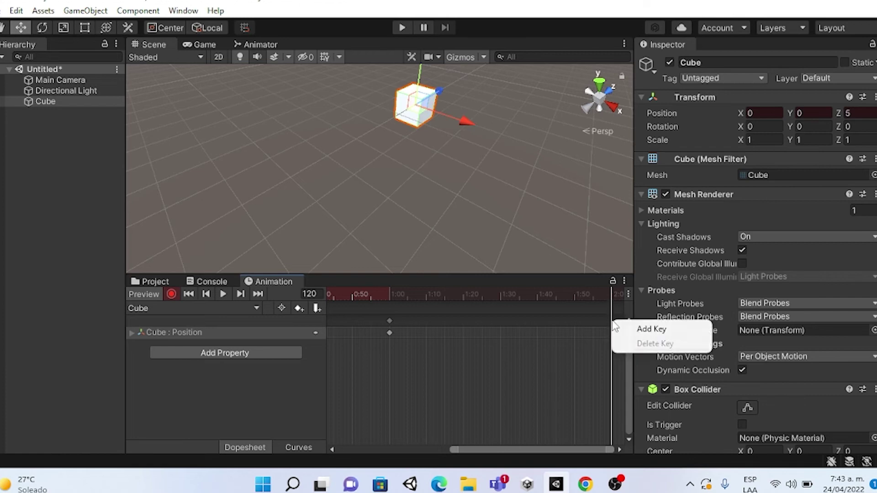
click(644, 327)
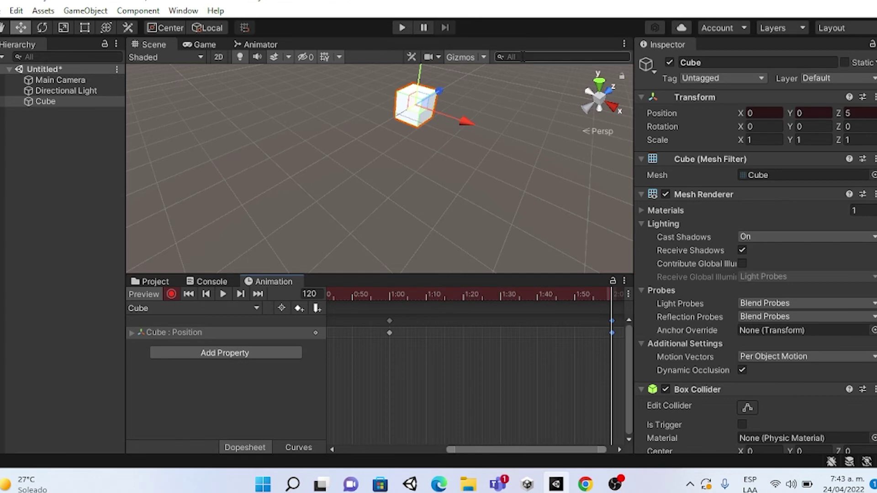
click(859, 113)
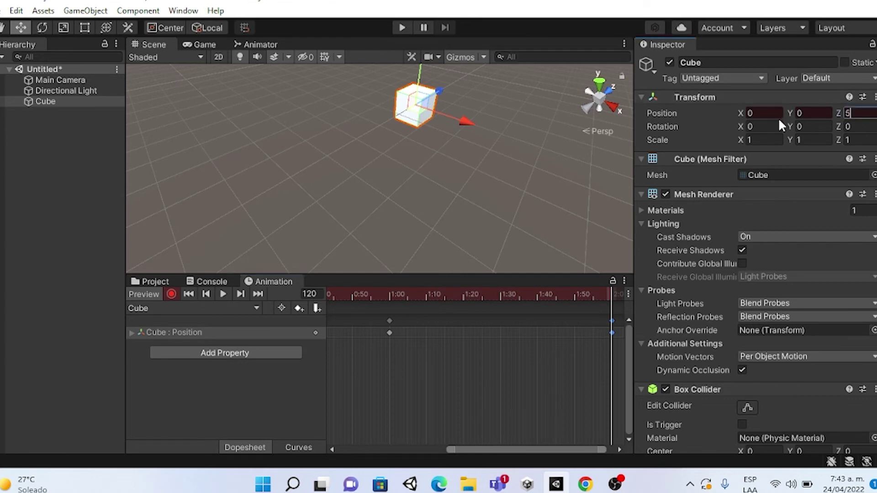
text(0)
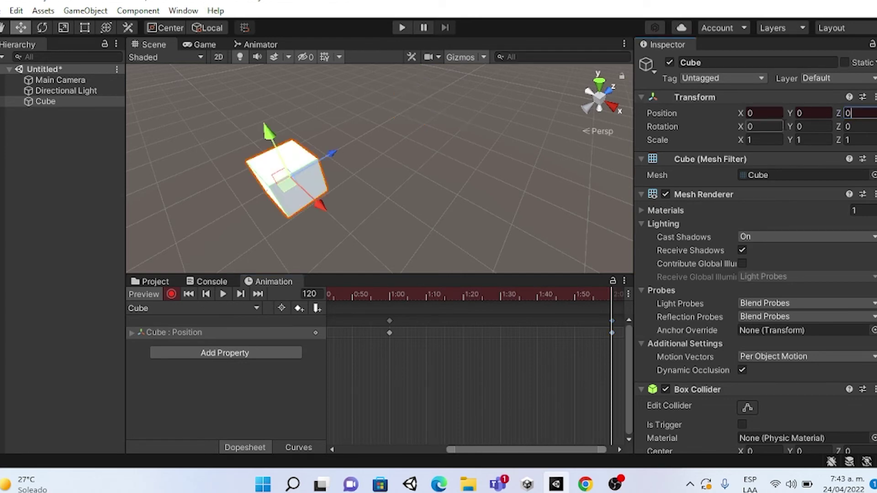
- Preview the out-and-back motion, then return the playhead to 2:00
click(223, 294)
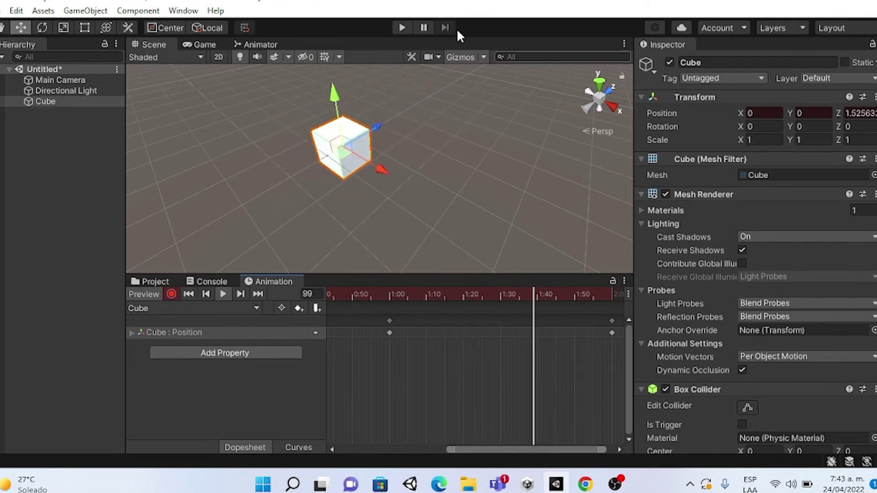
click(223, 295)
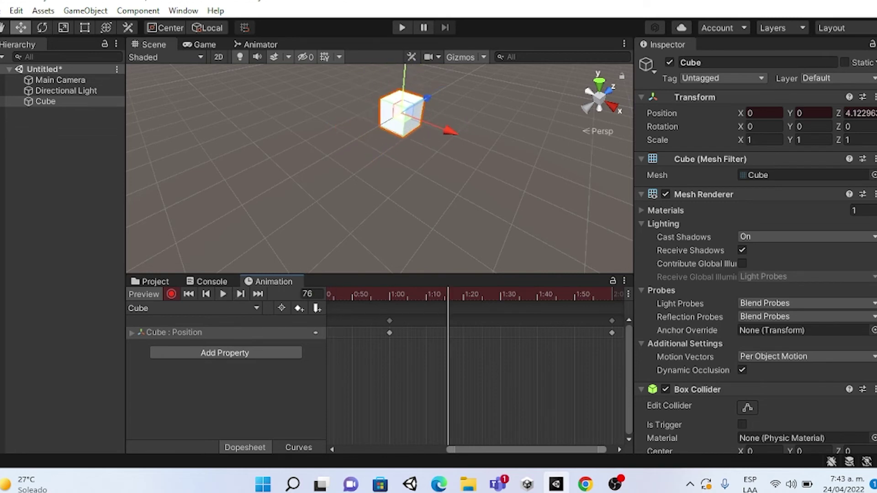
scroll(586, 368, up, 2)
scroll(548, 372, down, 2)
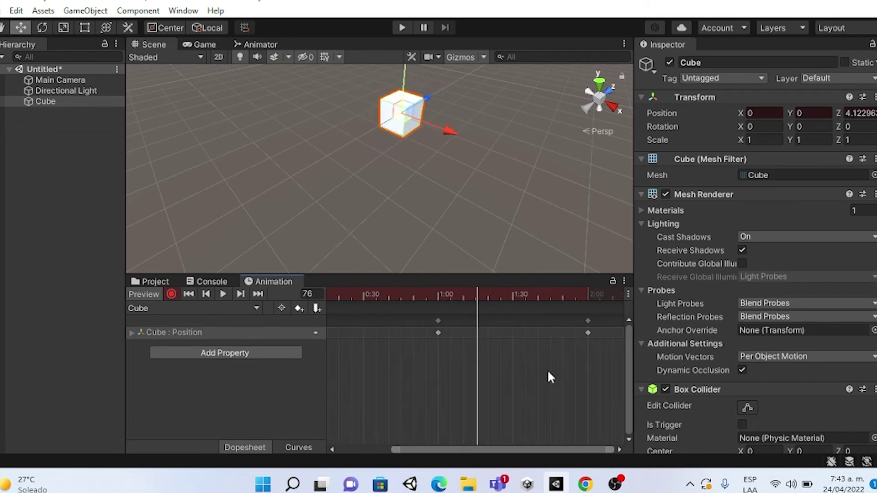
click(621, 449)
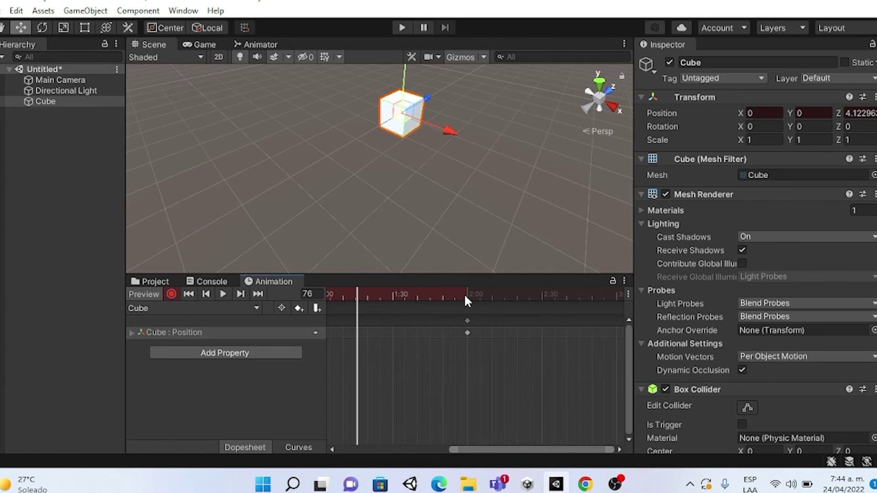
drag(466, 297, 469, 299)
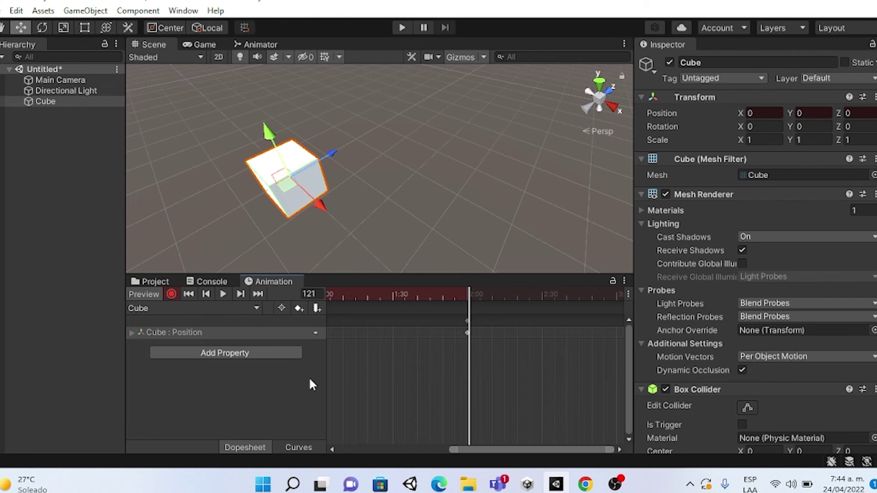
- Add a Transform Scale track and key Scale.y to 2 at 2:00, then scroll the timeline back to 0:00
click(265, 352)
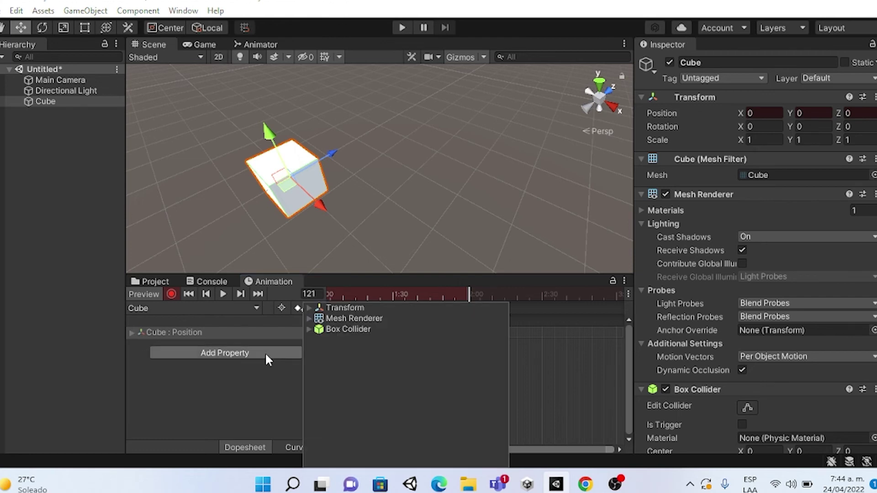
click(310, 307)
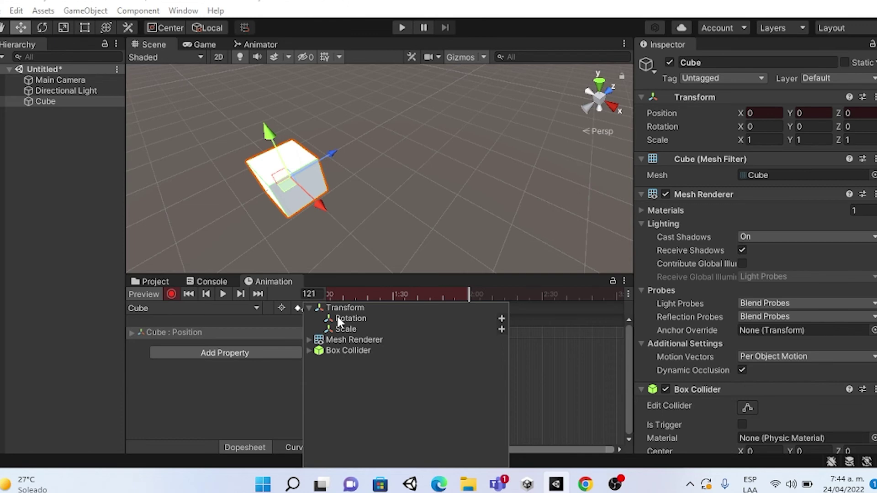
click(340, 327)
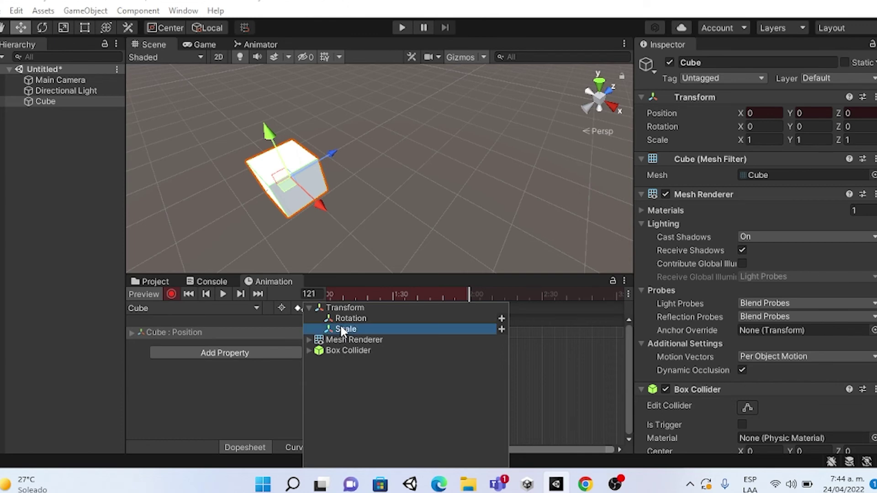
click(501, 329)
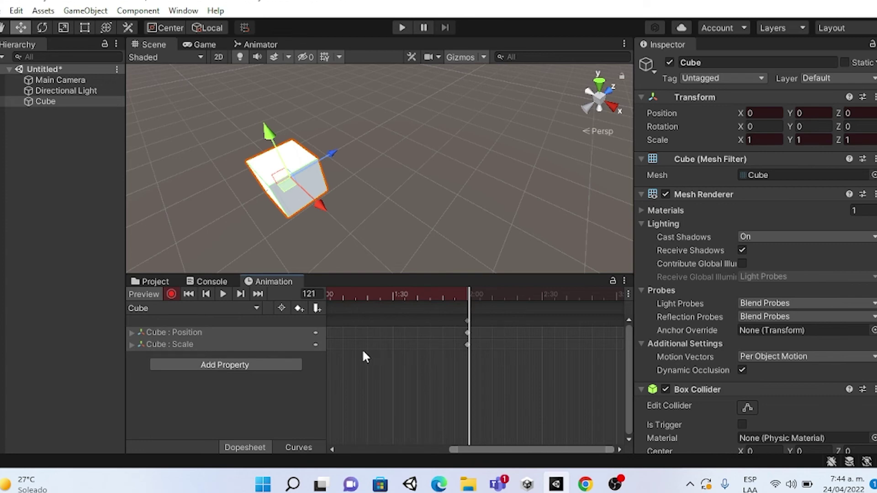
click(131, 344)
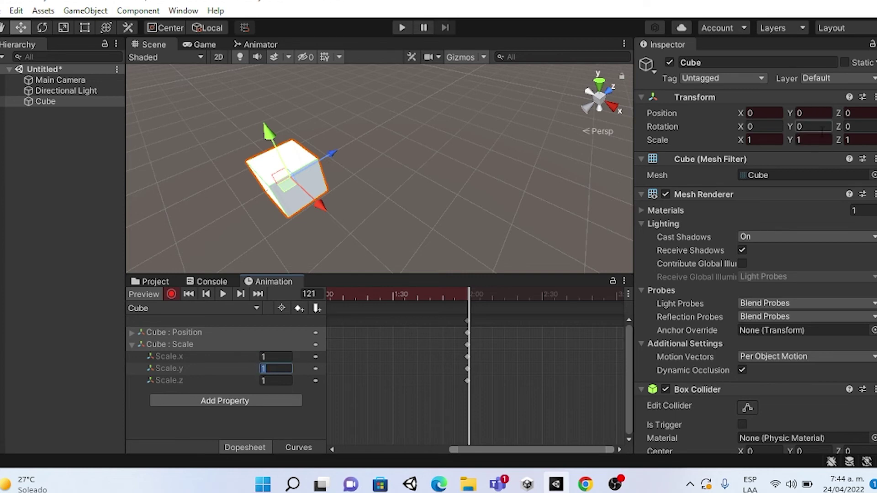
text(2)
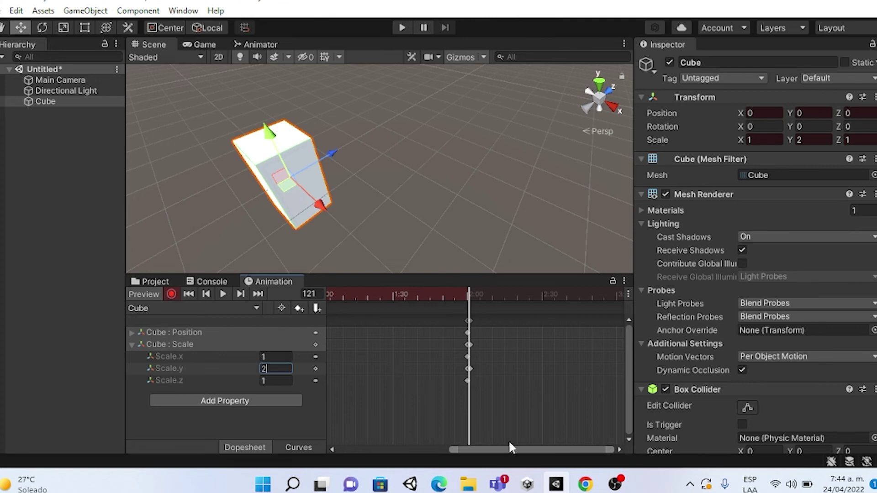
drag(510, 448, 353, 446)
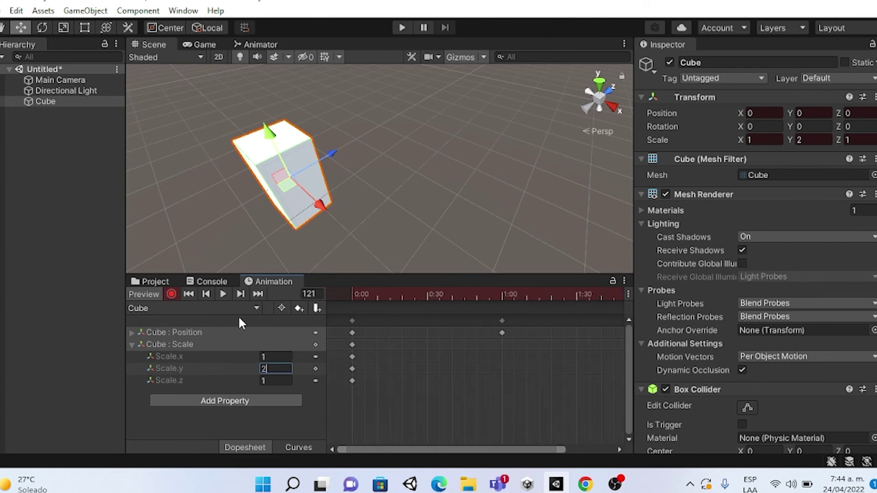
- Play the clip to preview the combined Position and Scale animation
click(221, 293)
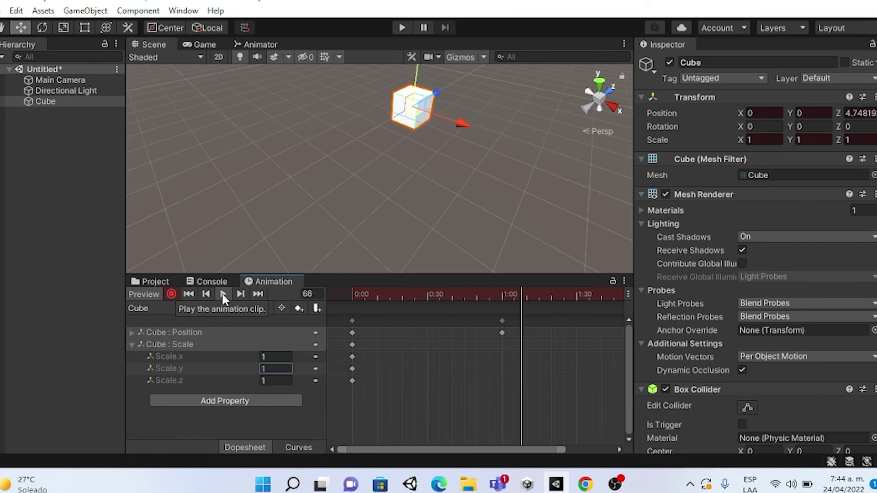